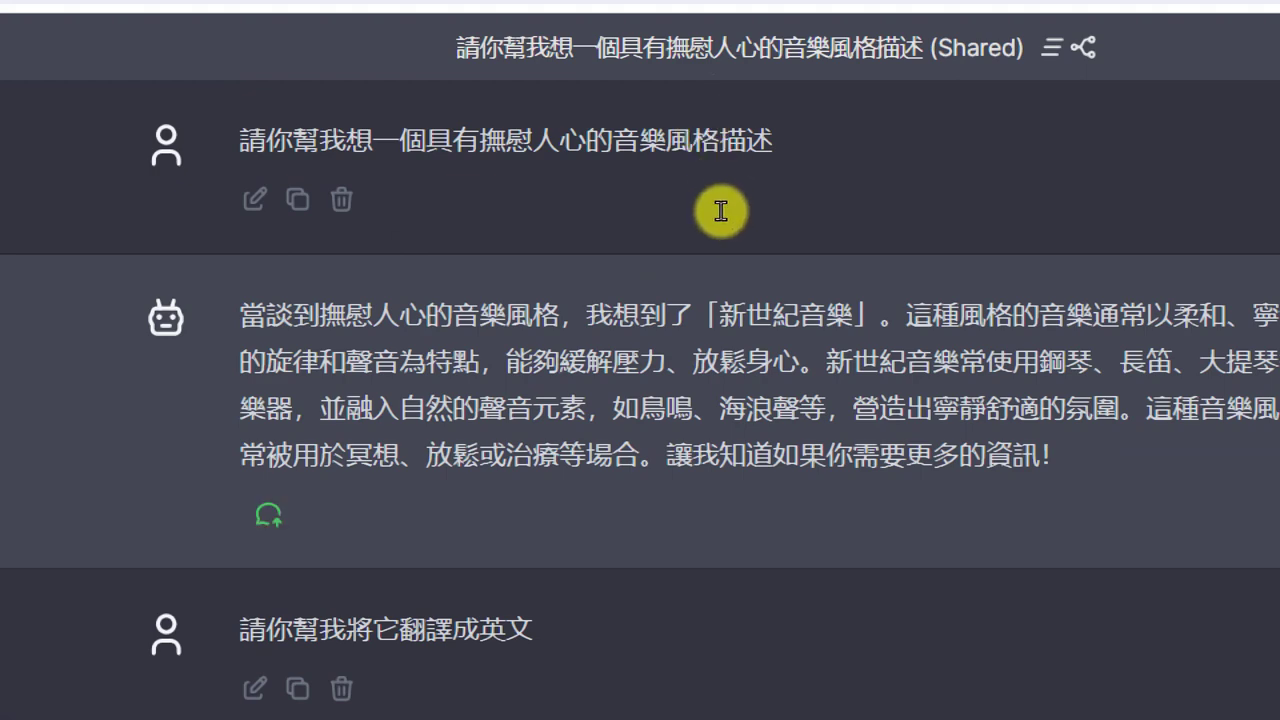
# Highlight 新世紀音樂 in the chatbot's reply, then search Google for 恩雅.
pyautogui.moveTo(720, 211); pyautogui.dragTo(789, 208)
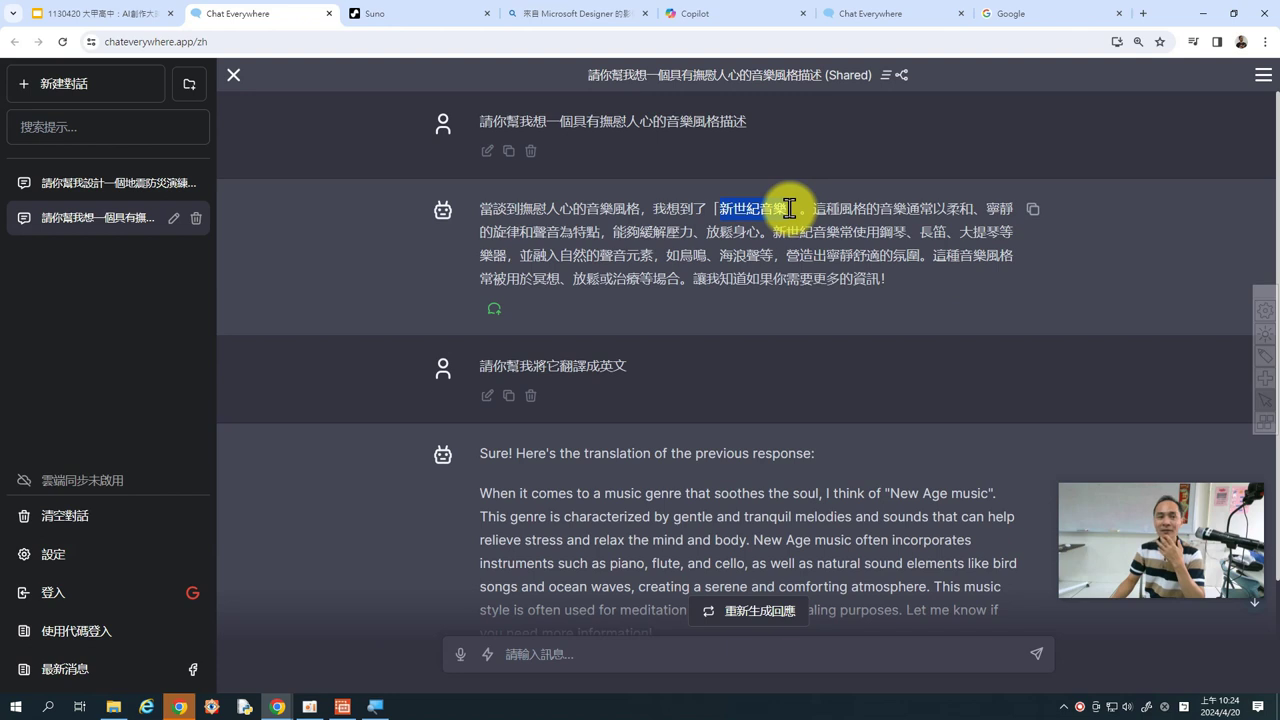
pyautogui.click(797, 237)
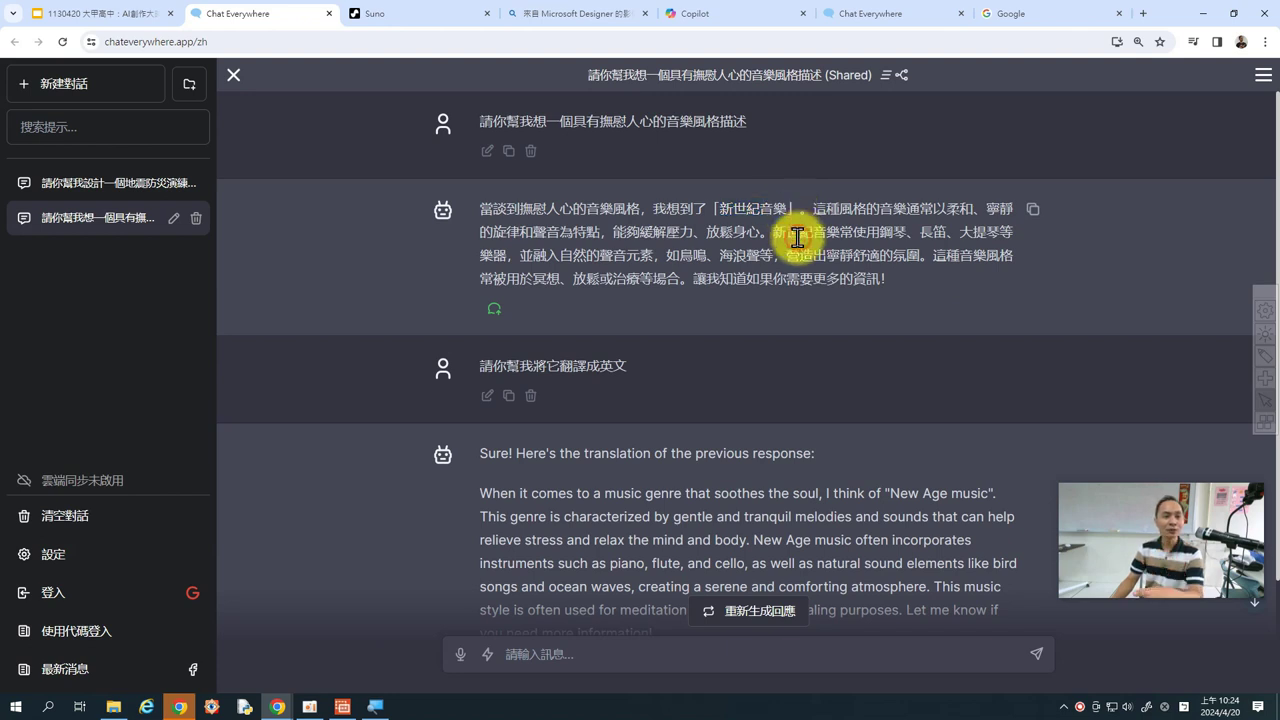
pyautogui.click(1030, 16)
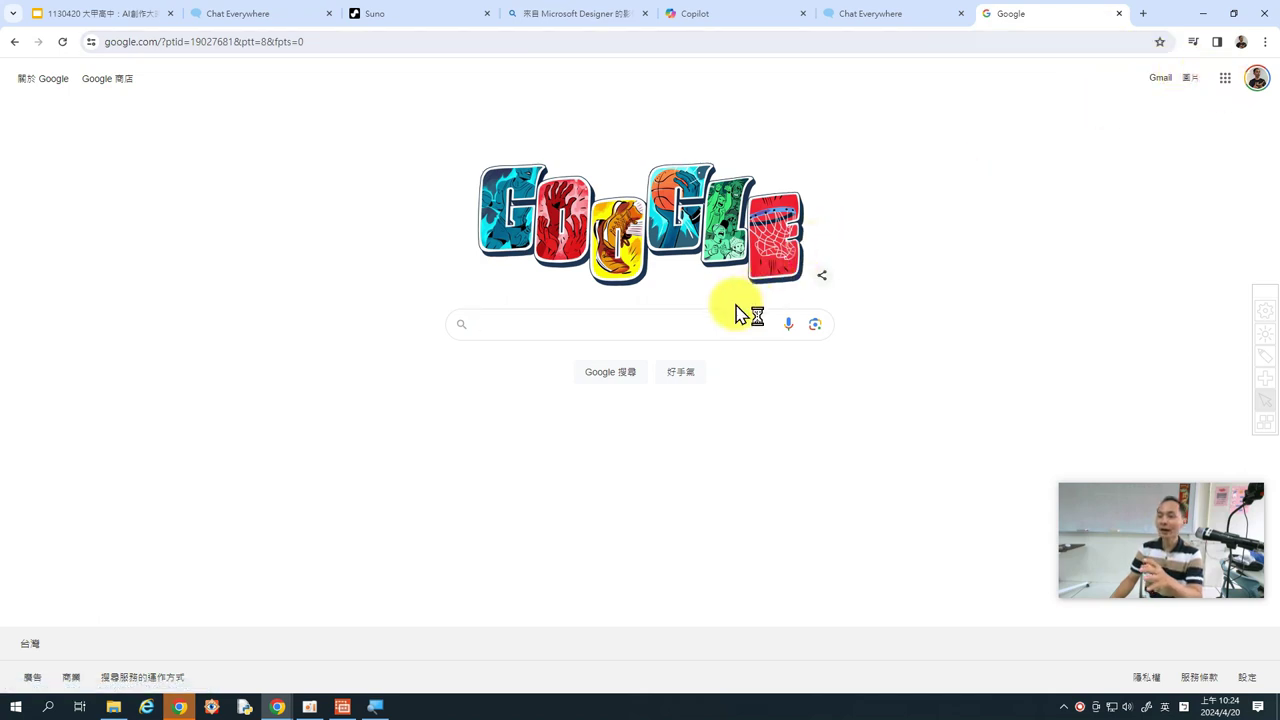
pyautogui.click(701, 324)
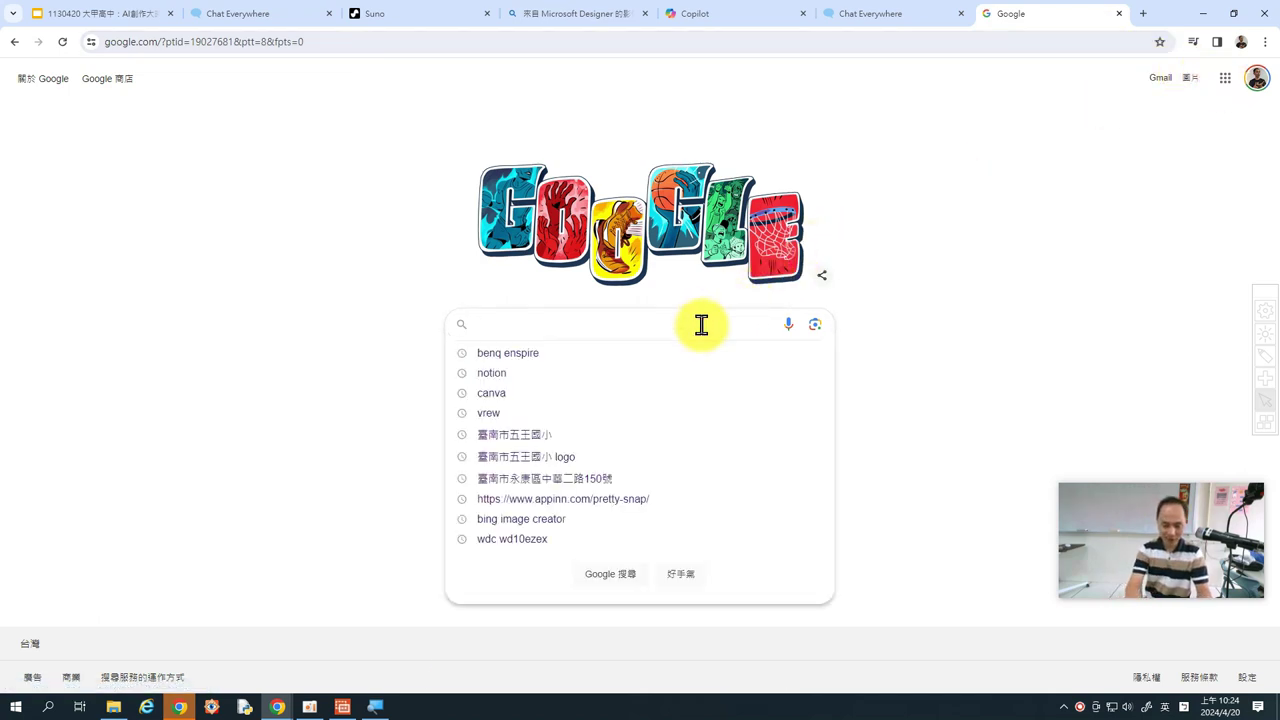
pyautogui.write('恩雅')
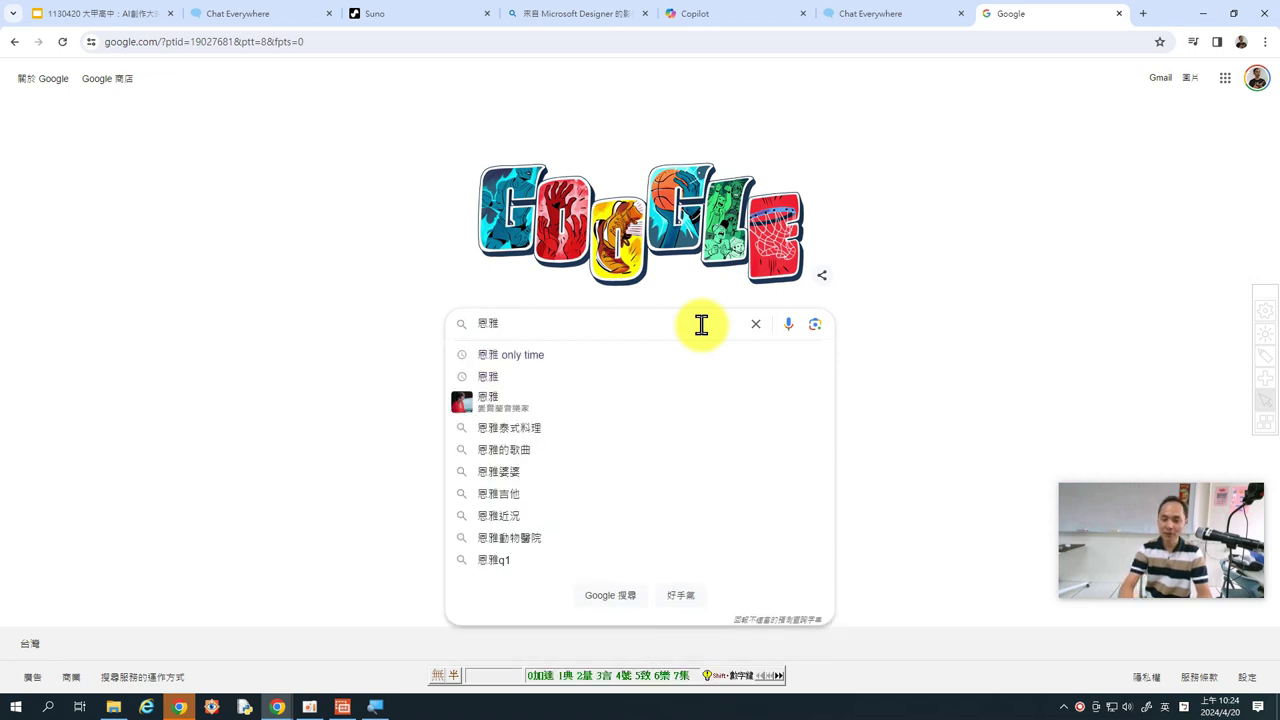
pyautogui.press('Return')
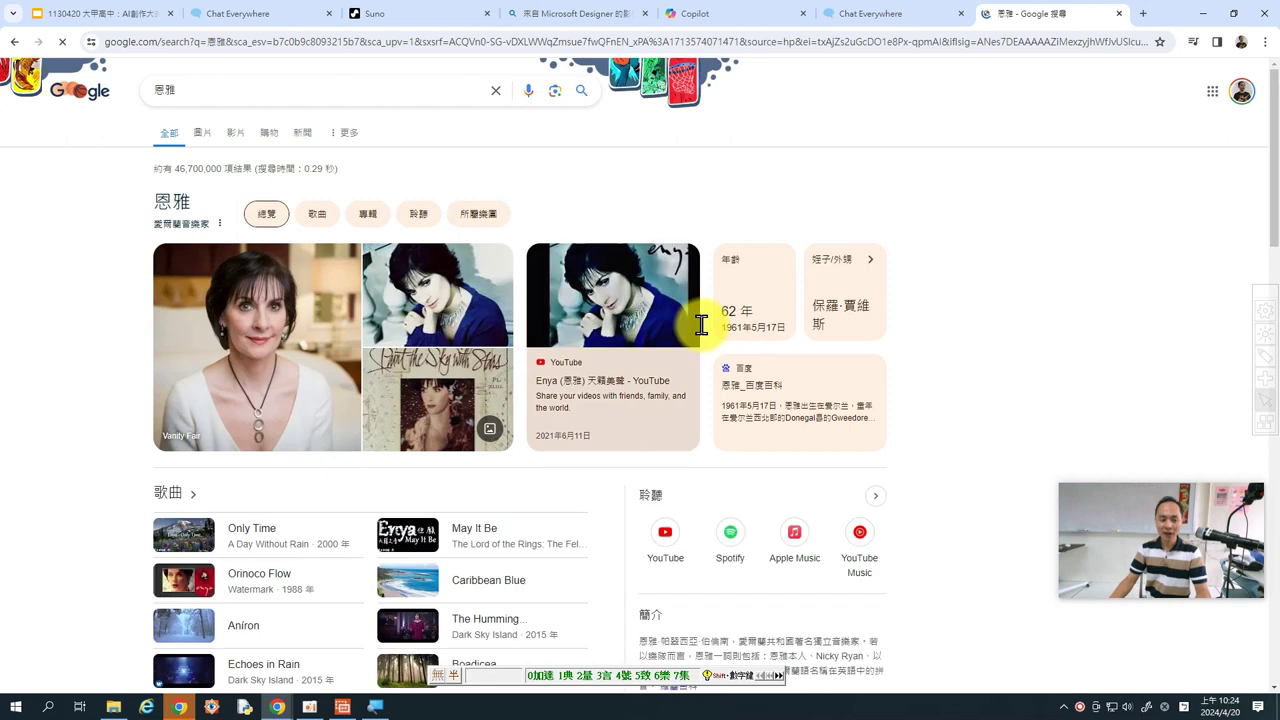
# Open the song Only Time from the results, play its official 4K music video and skip ahead in it.
pyautogui.click(240, 540)
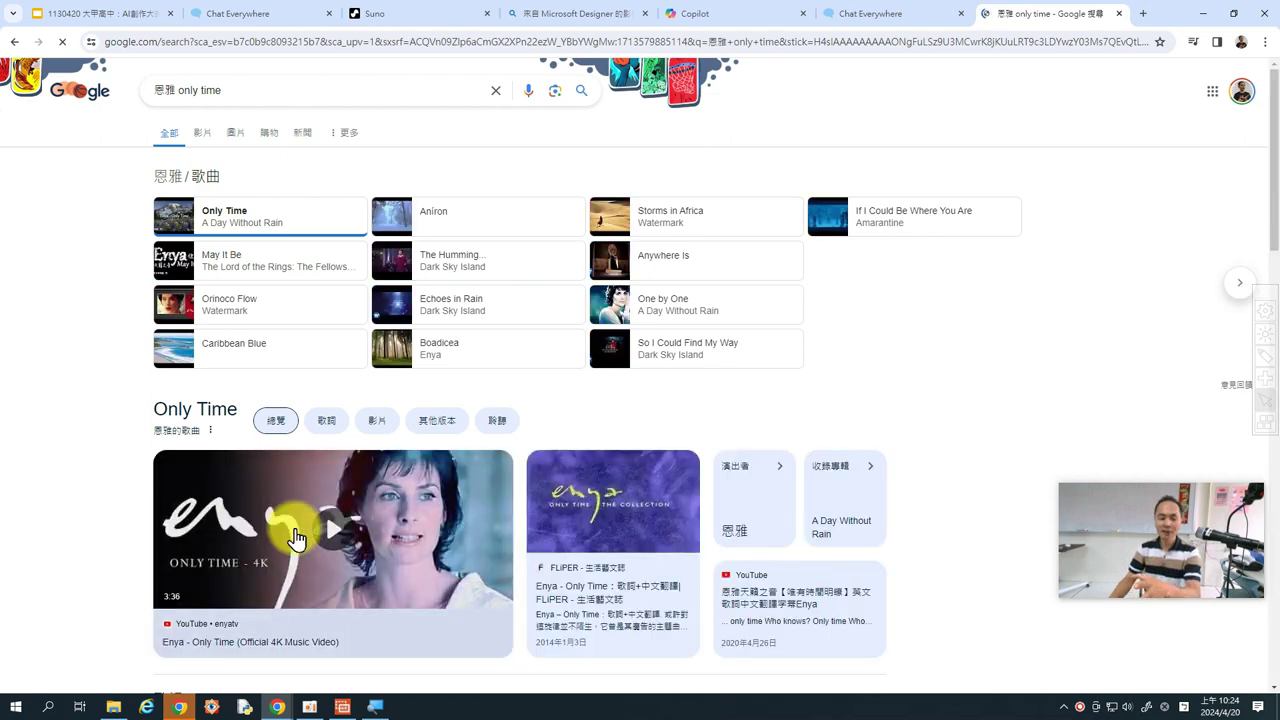
pyautogui.click(336, 537)
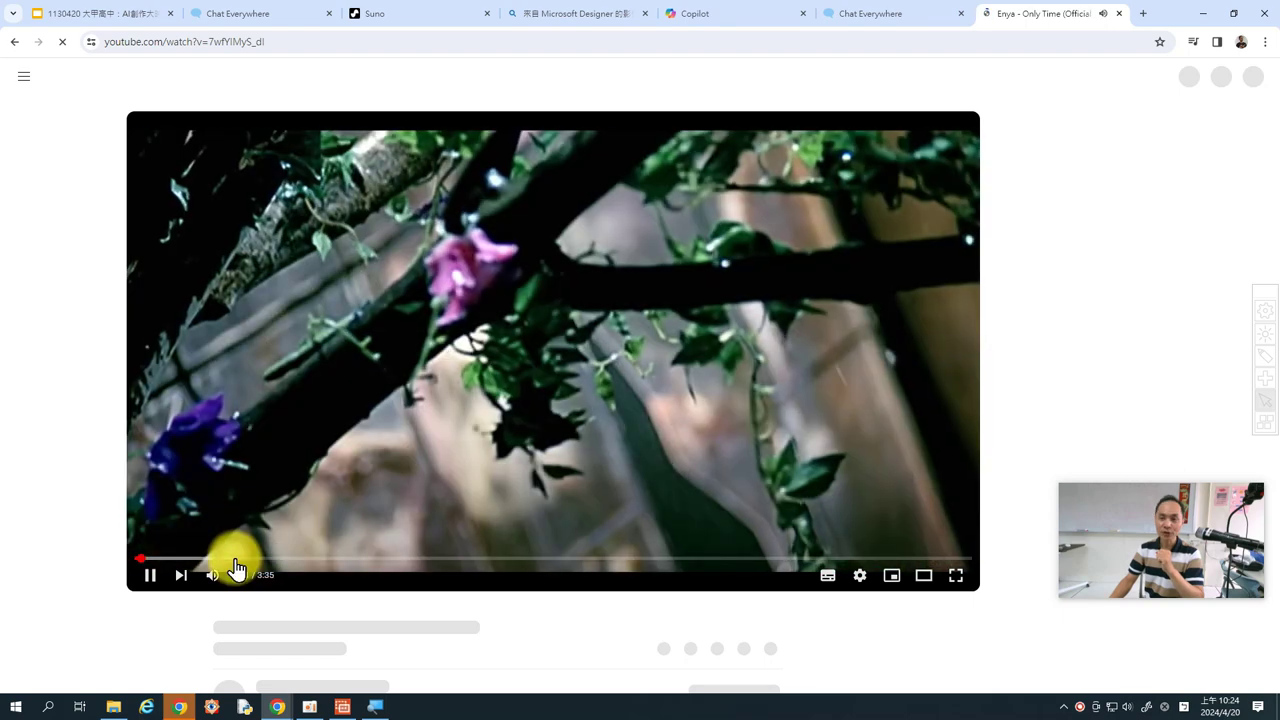
pyautogui.click(236, 560)
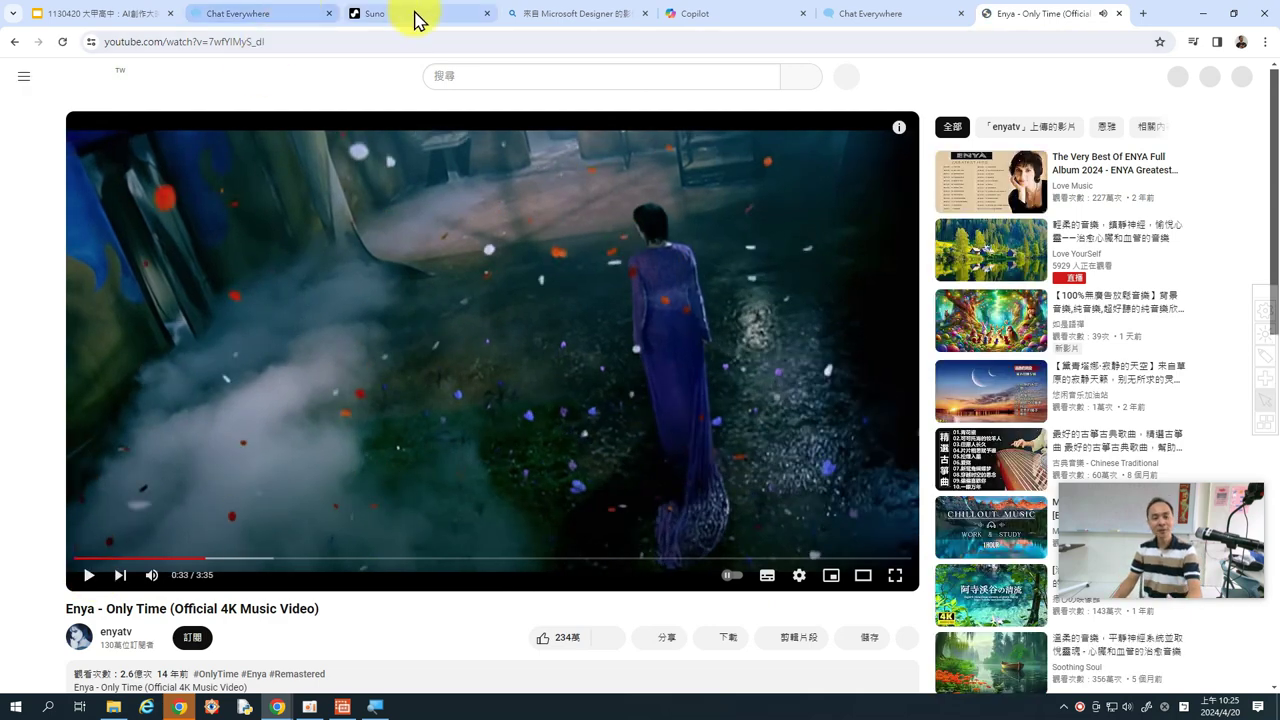
# Switch to Suno, play the first Serene Serenade song and dismiss the meeting notification.
pyautogui.click(266, 13)
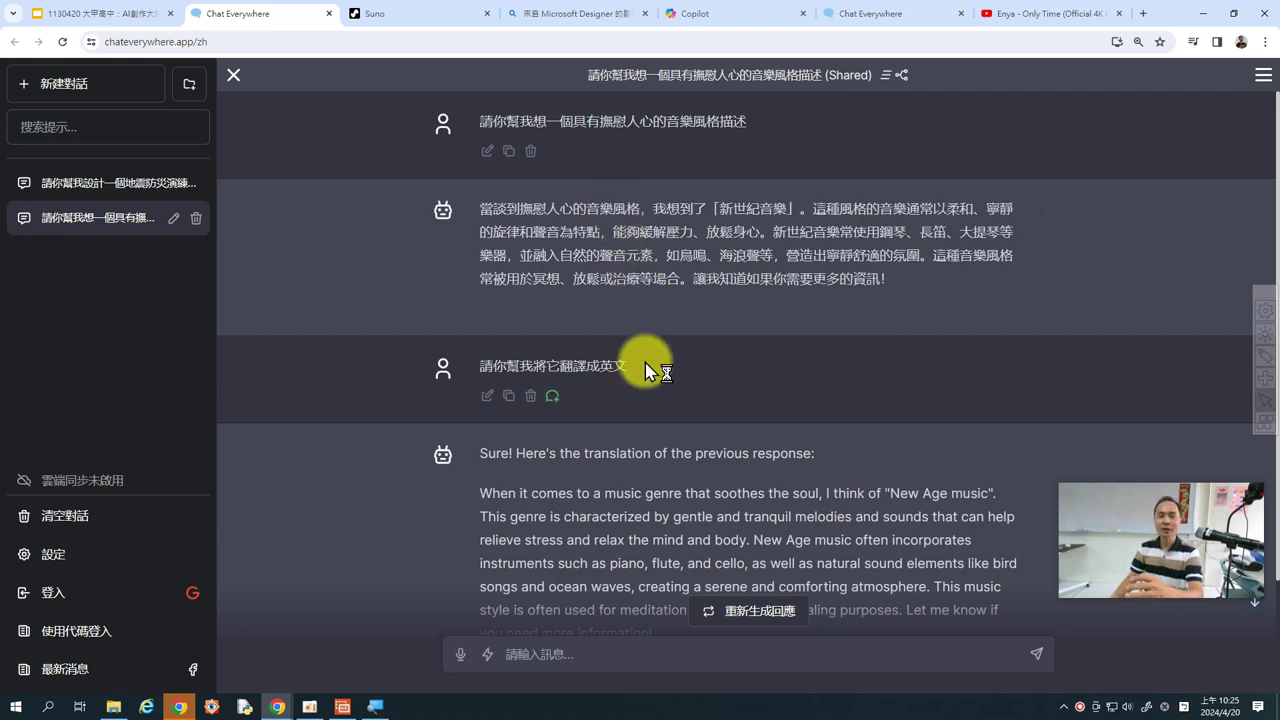
pyautogui.click(390, 14)
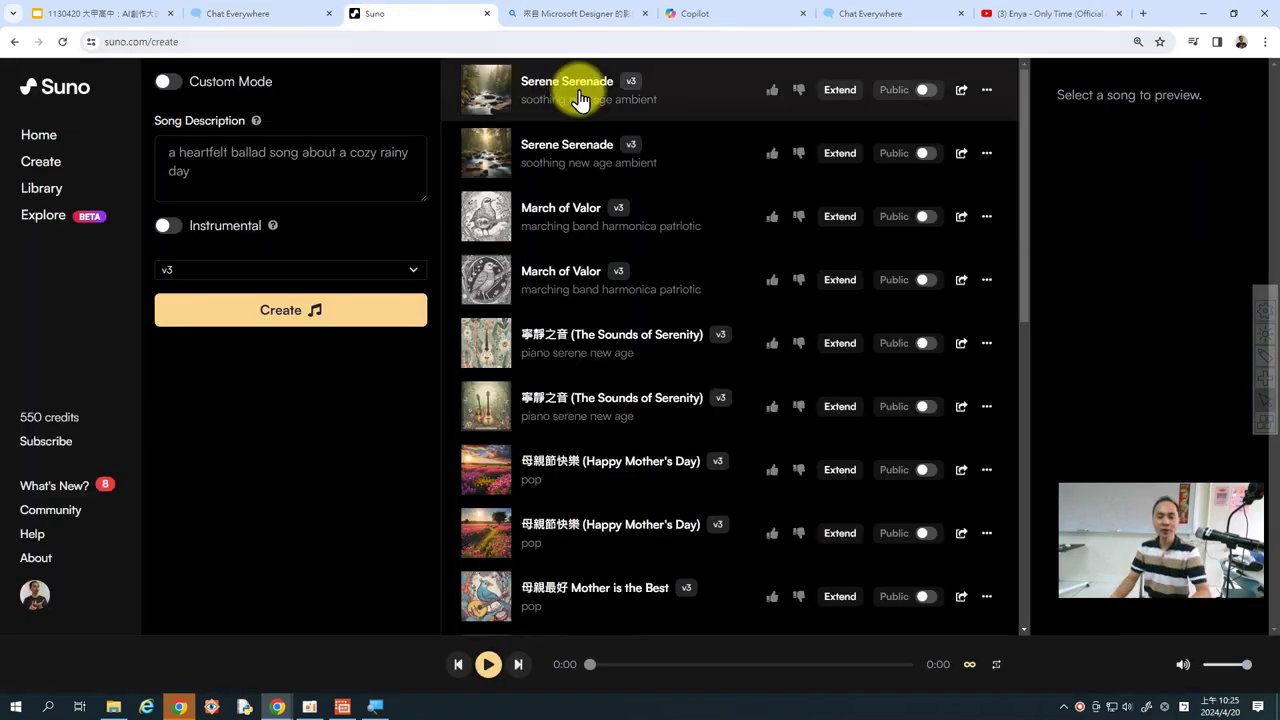
pyautogui.click(962, 92)
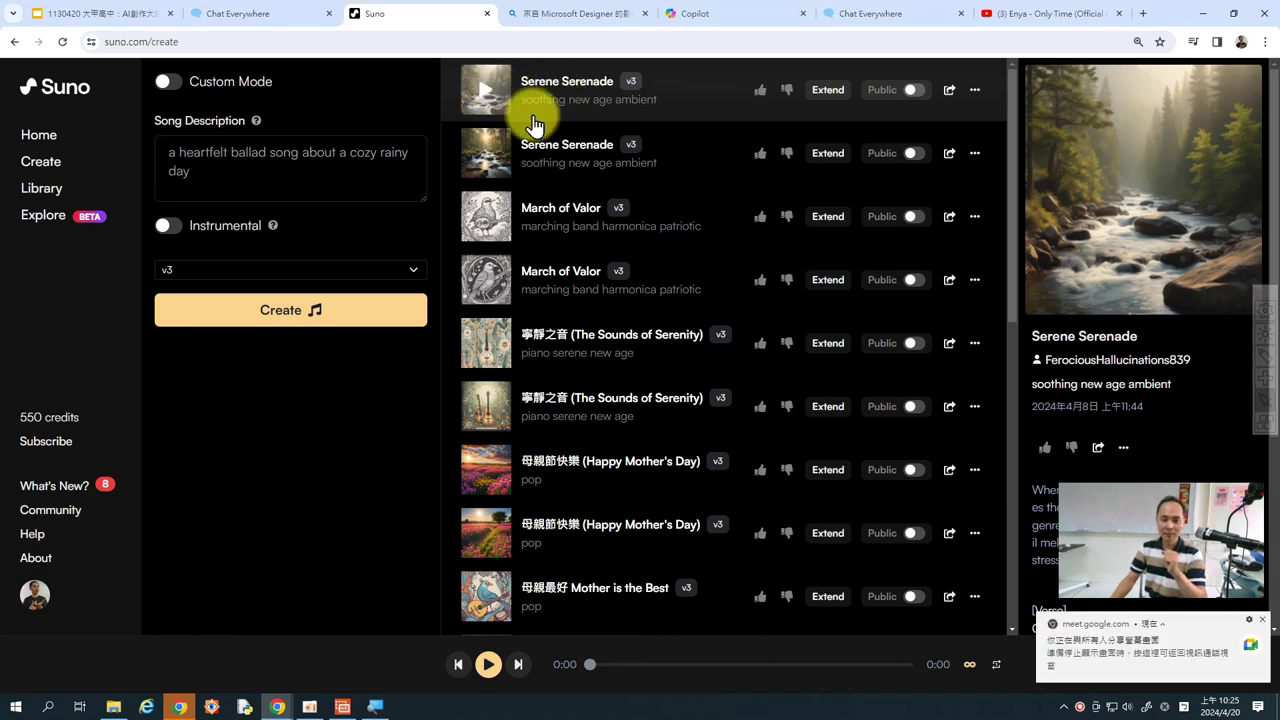
pyautogui.click(533, 122)
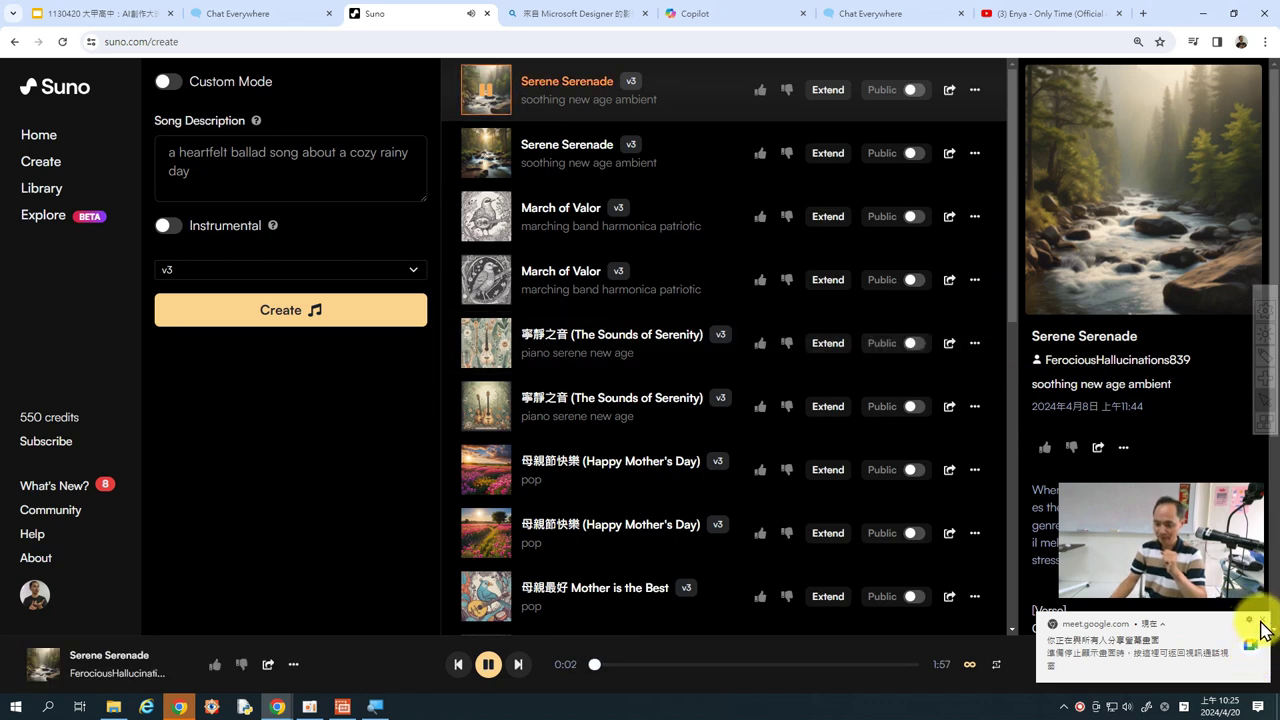
pyautogui.click(1258, 624)
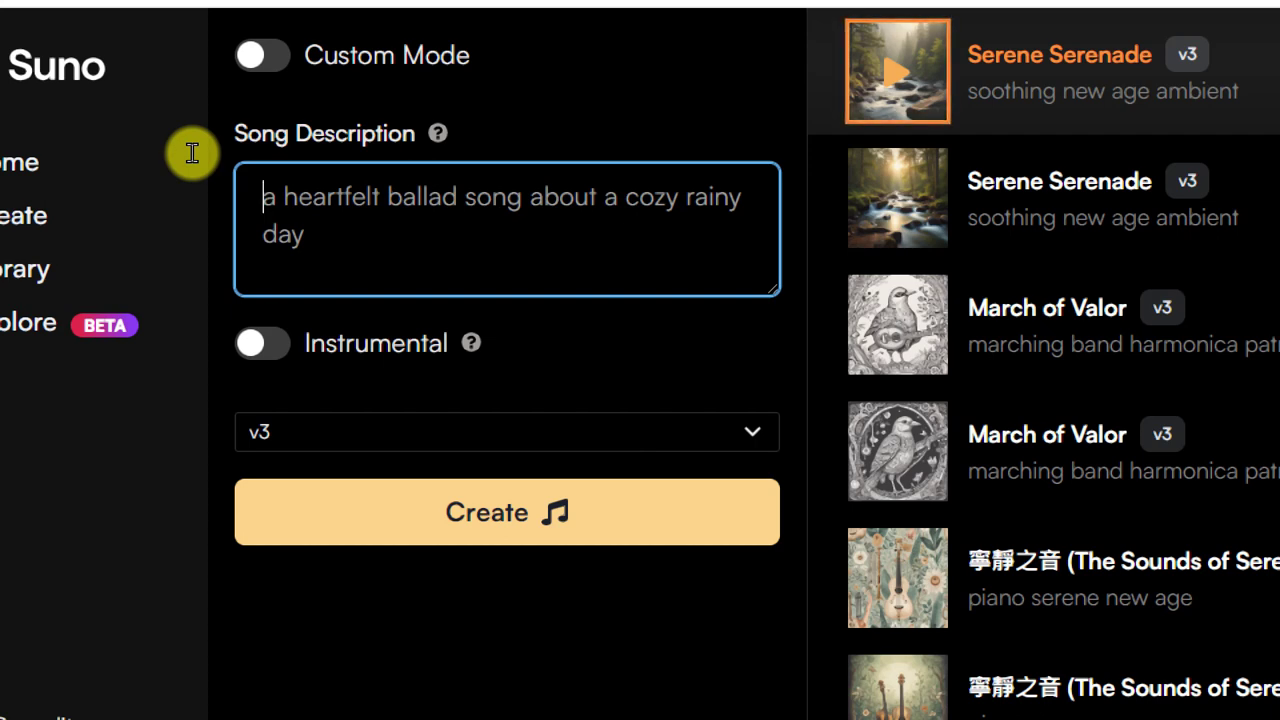
# Try the Instrumental option, switch it off again and open the list of model versions.
pyautogui.click(181, 233)
pyautogui.press('space')
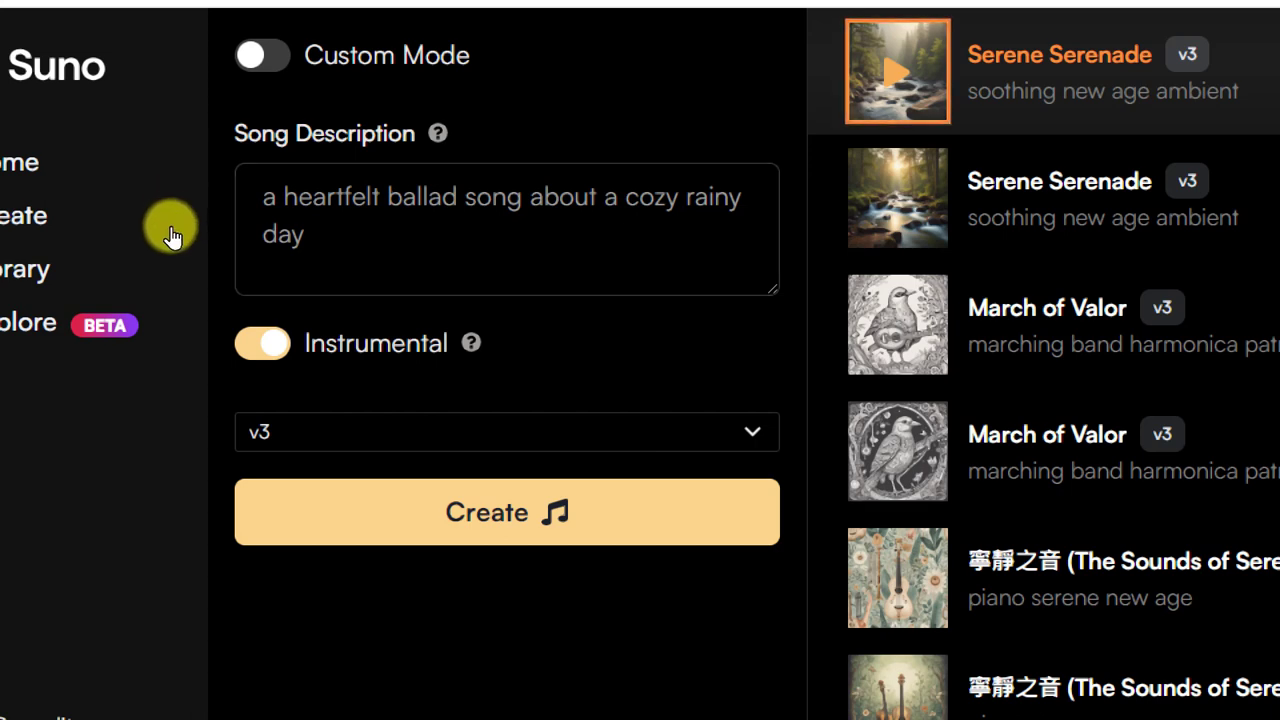
pyautogui.press('space')
pyautogui.press('Tab')
pyautogui.hotkey('alt', 'Down')
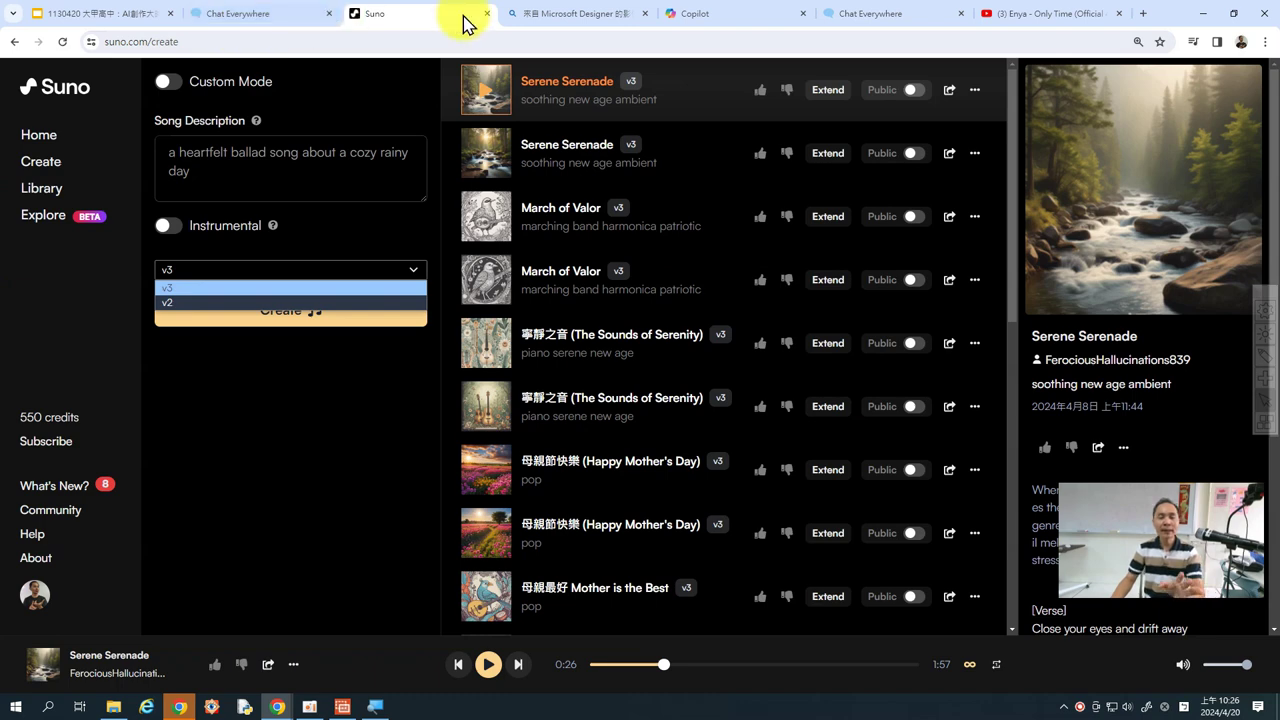
# Switch to Copilot and copy the prompt 請你幫我生成一首母親節的慶祝歌曲,用K pop風格 from the conversation.
pyautogui.click(690, 22)
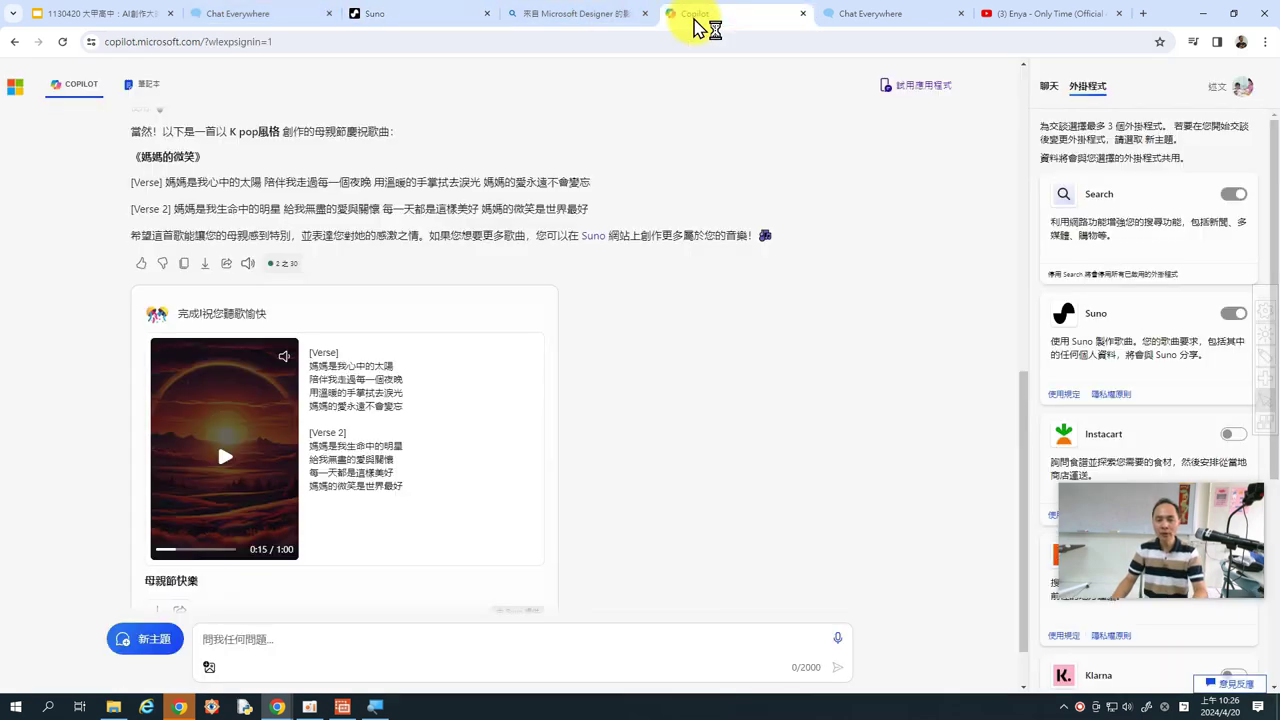
pyautogui.scroll(2, 355, 203)
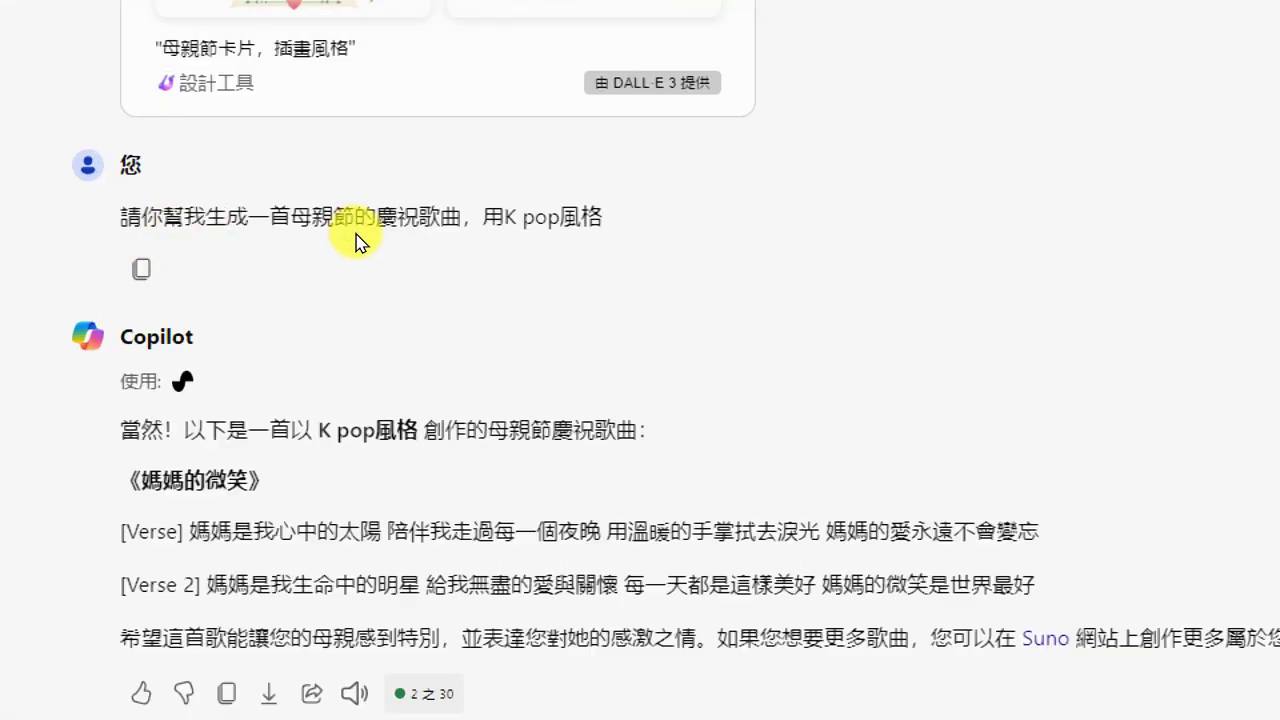
pyautogui.moveTo(329, 223); pyautogui.dragTo(142, 228)
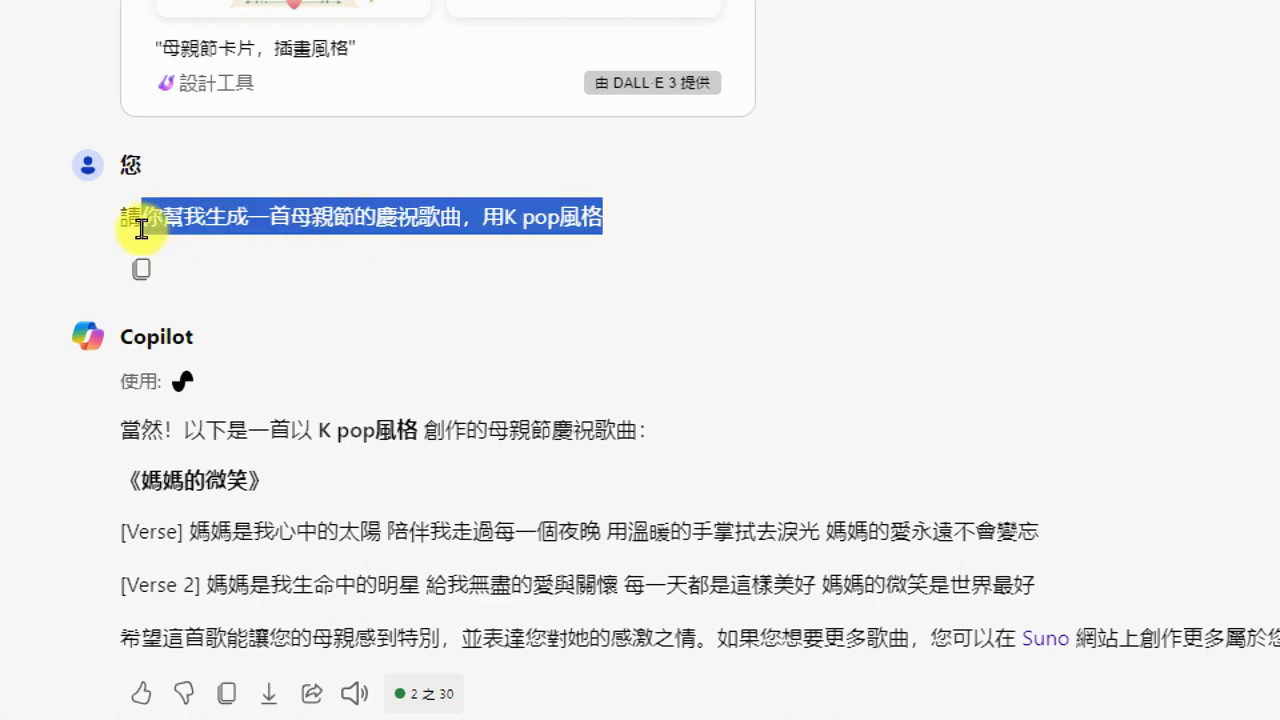
pyautogui.moveTo(142, 228); pyautogui.dragTo(265, 241)
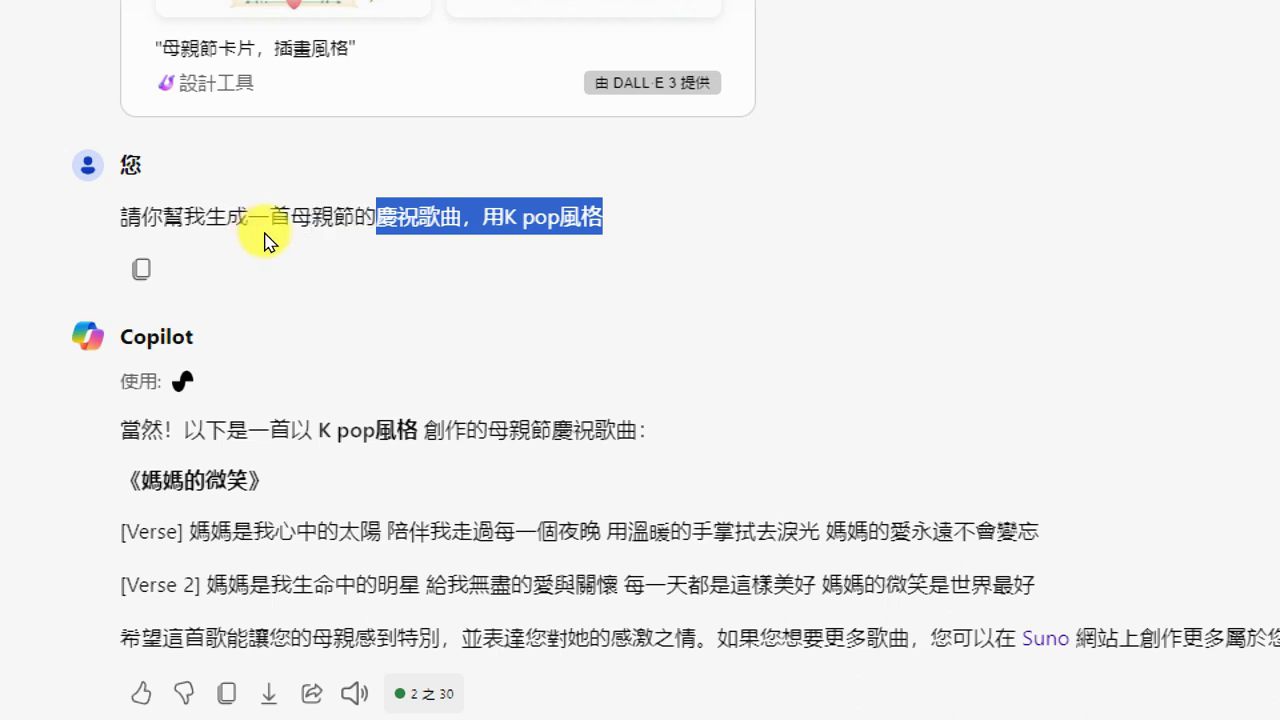
pyautogui.click(267, 228)
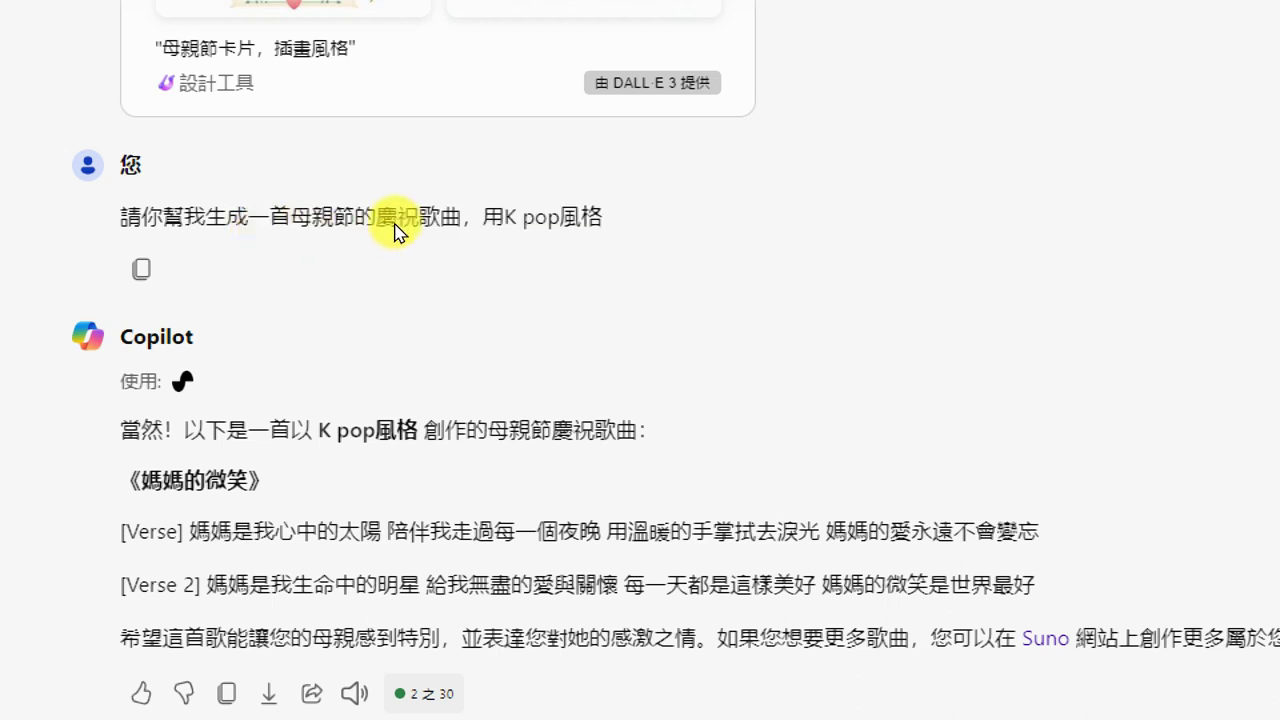
pyautogui.moveTo(603, 218); pyautogui.dragTo(158, 224)
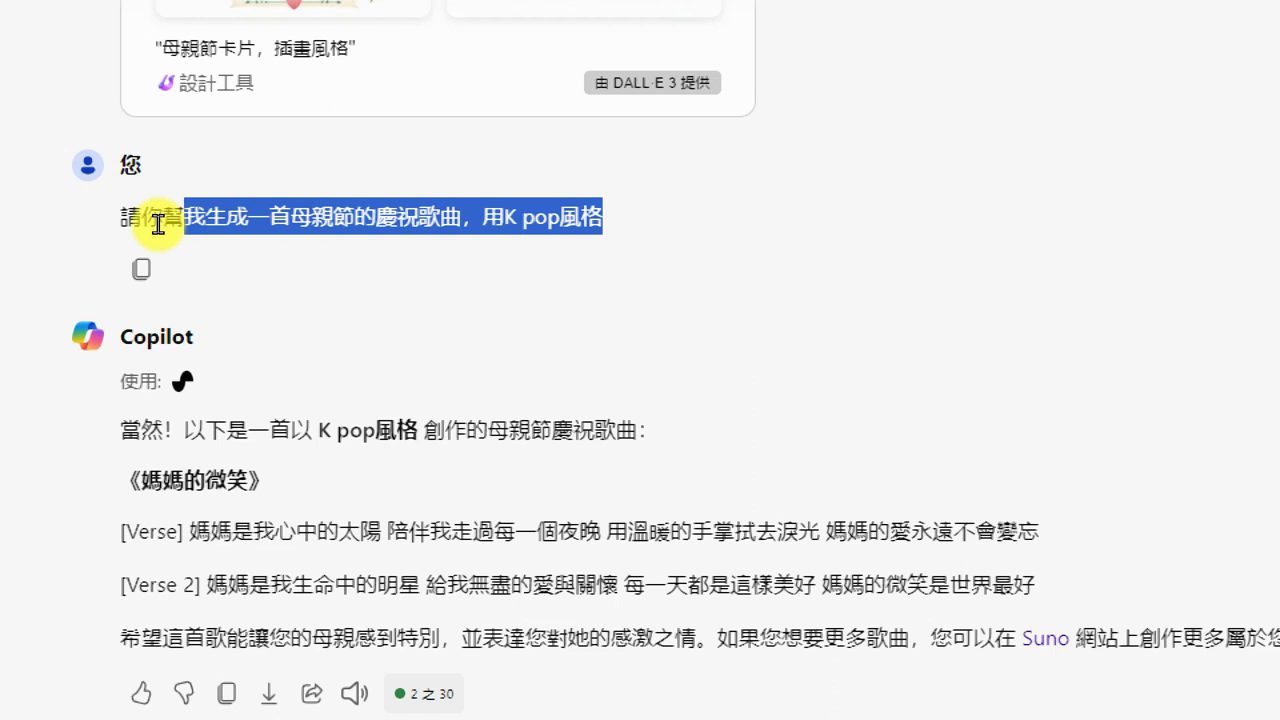
pyautogui.click(158, 224)
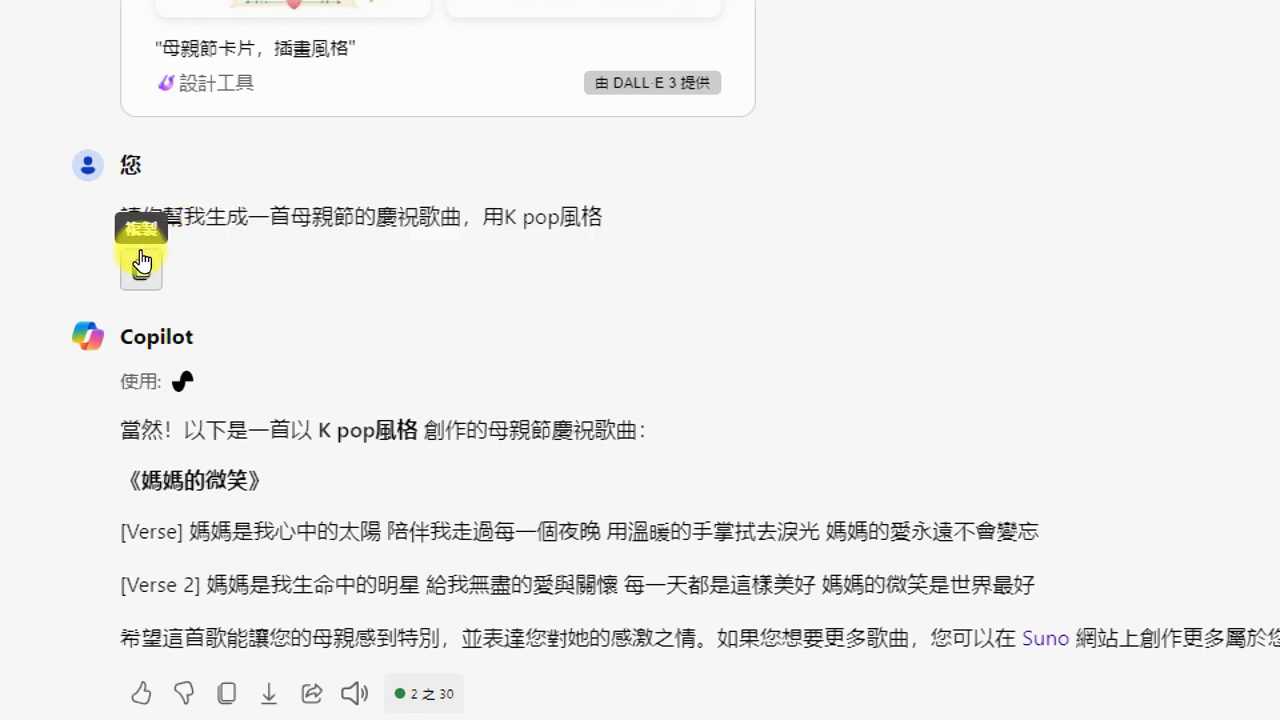
pyautogui.click(141, 266)
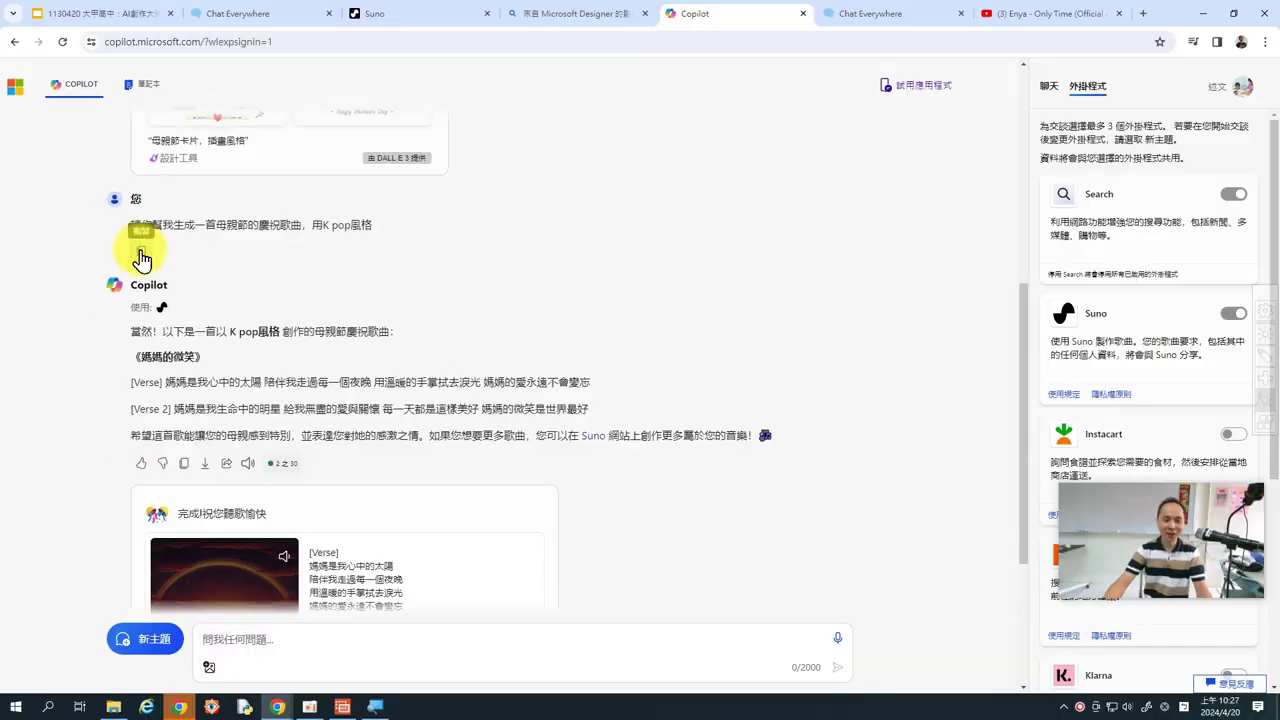
# Switch to Suno, paste the copied Mother's Day K-pop prompt as the song description and create the song.
pyautogui.click(410, 16)
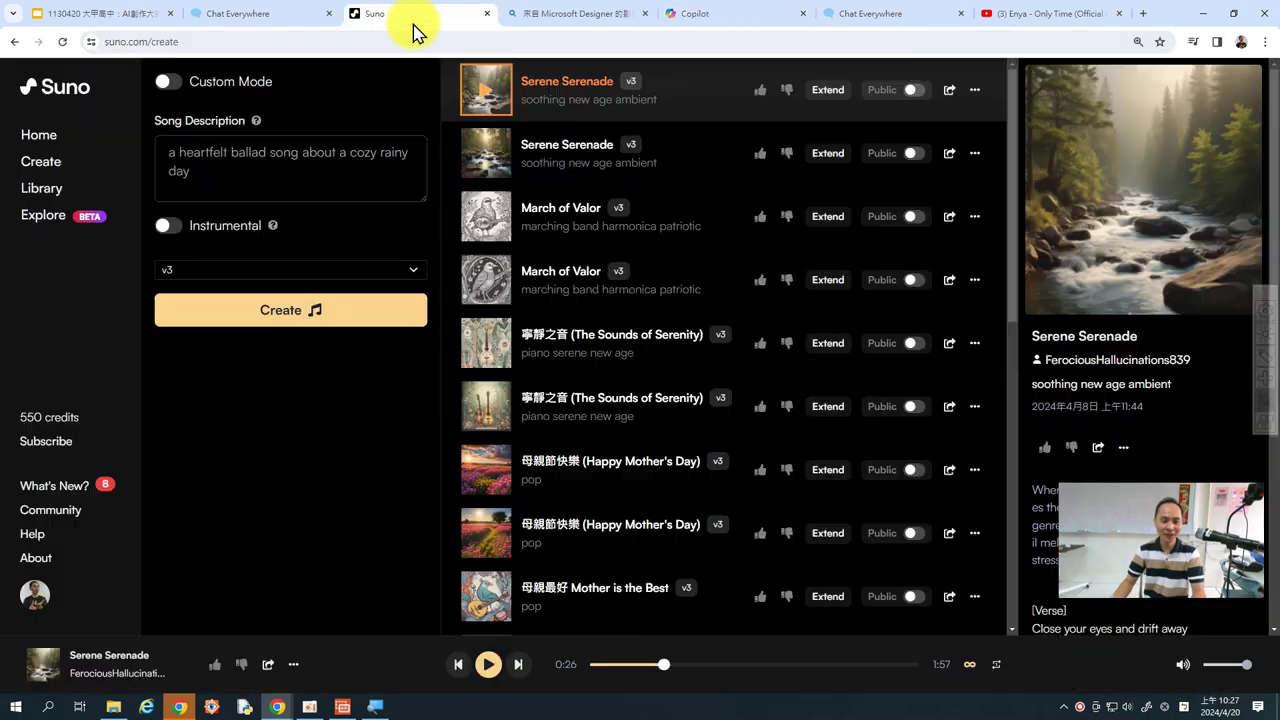
pyautogui.click(375, 143)
pyautogui.hotkey('ctrl', 'v')
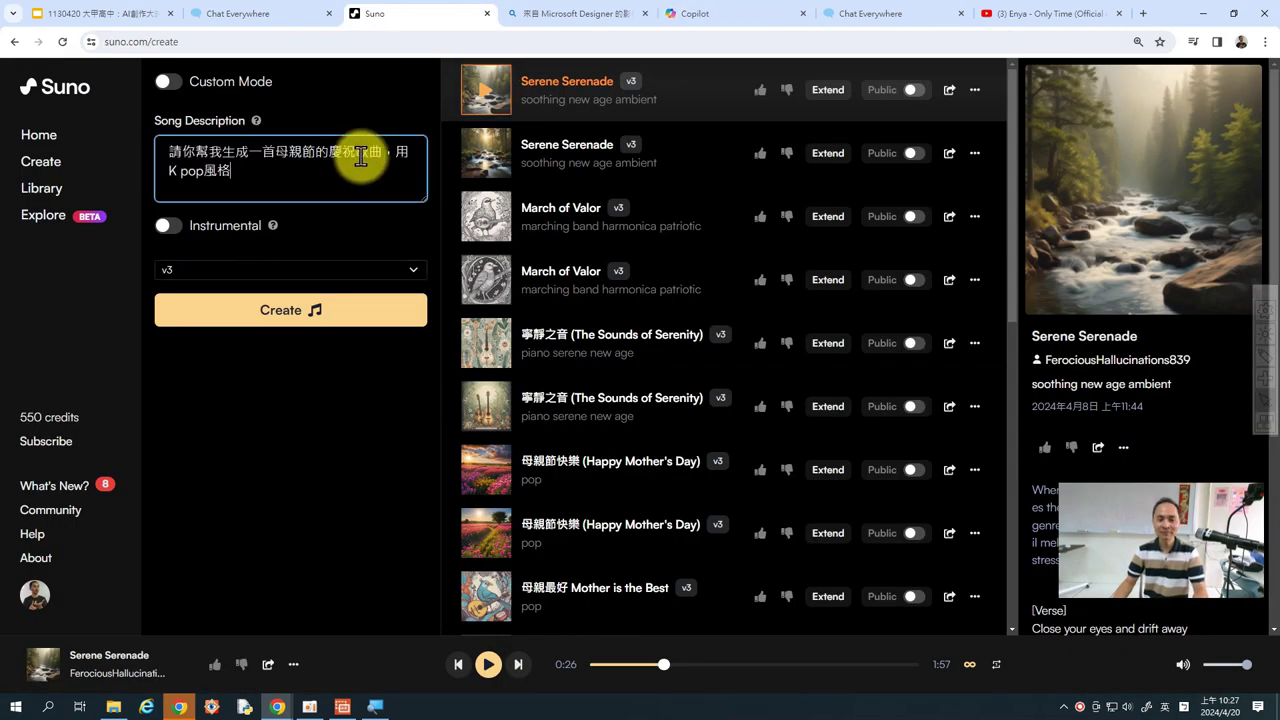
pyautogui.click(356, 308)
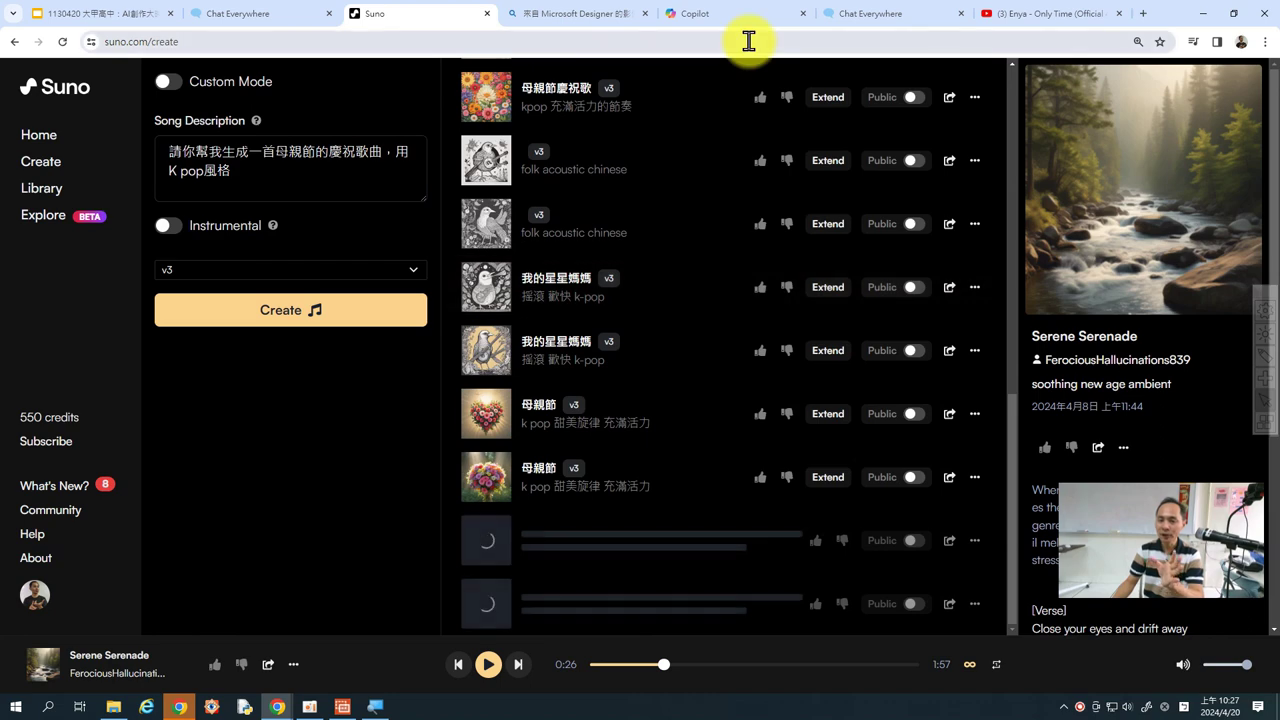
# Play the first of the two new 母親節快樂 songs, follow its lyrics and pause it.
pyautogui.moveTo(755, 30)
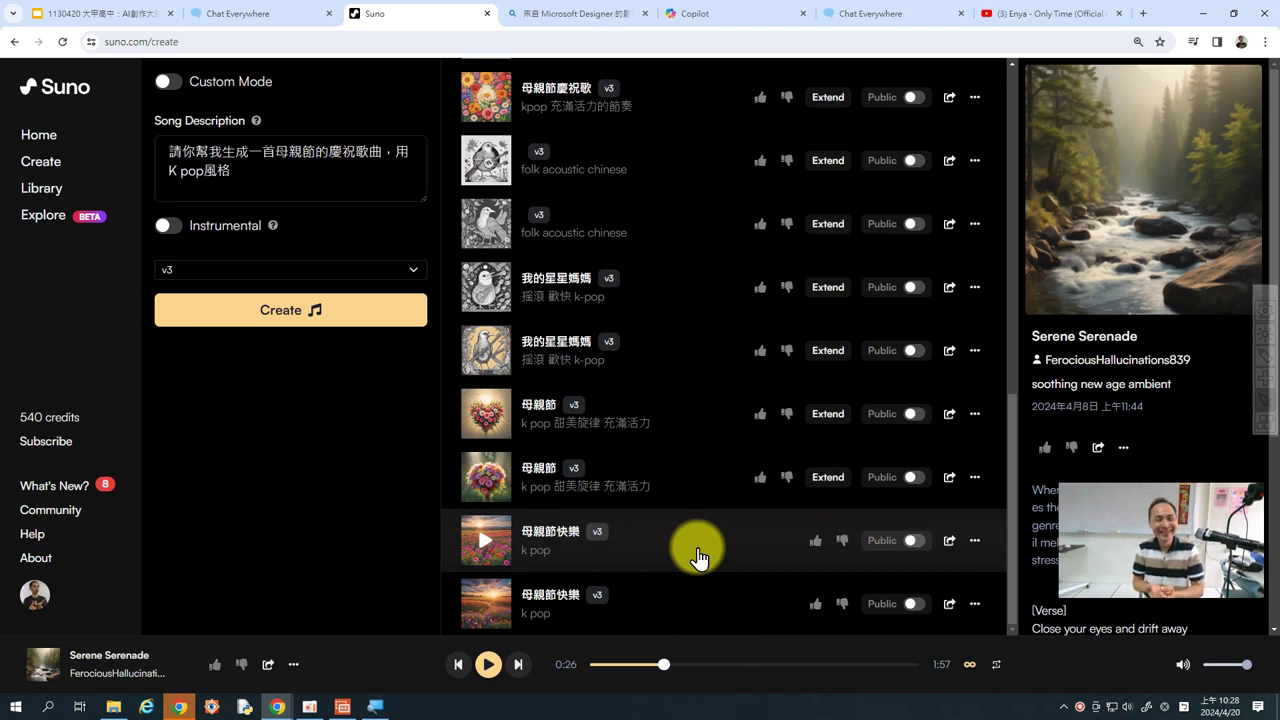
pyautogui.click(526, 552)
pyautogui.click(482, 549)
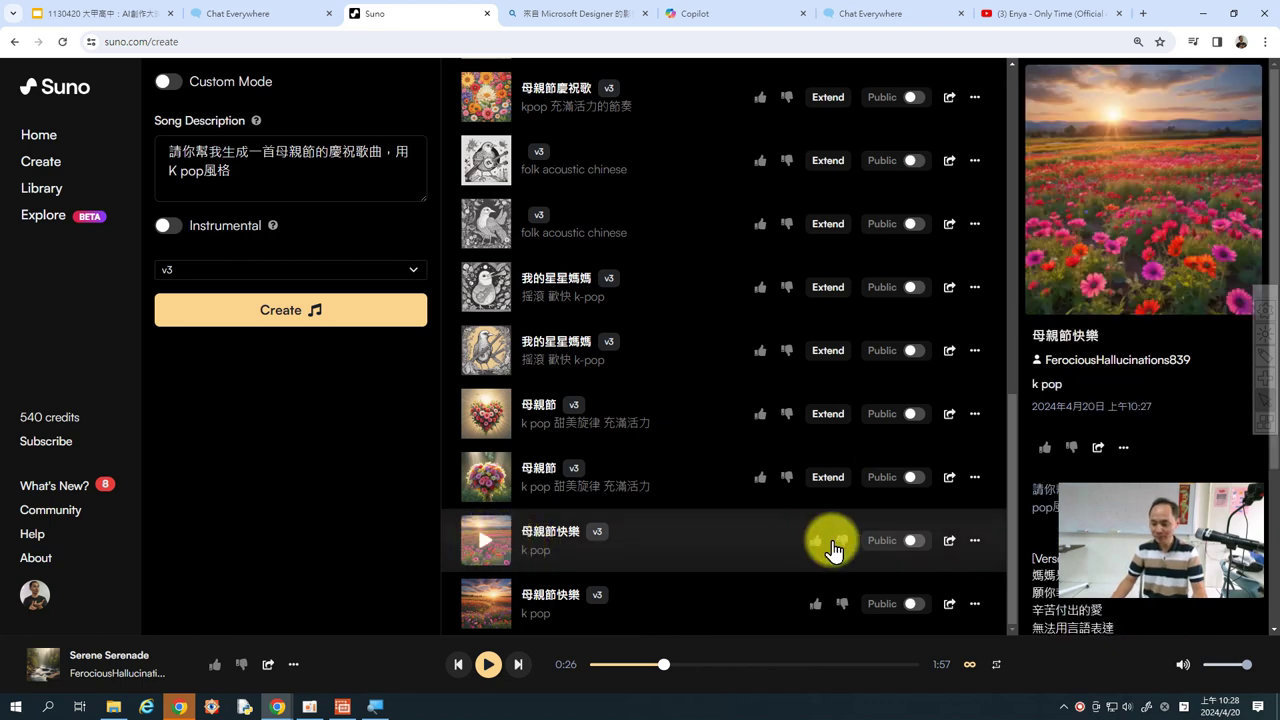
pyautogui.moveTo(1094, 549); pyautogui.dragTo(188, 580)
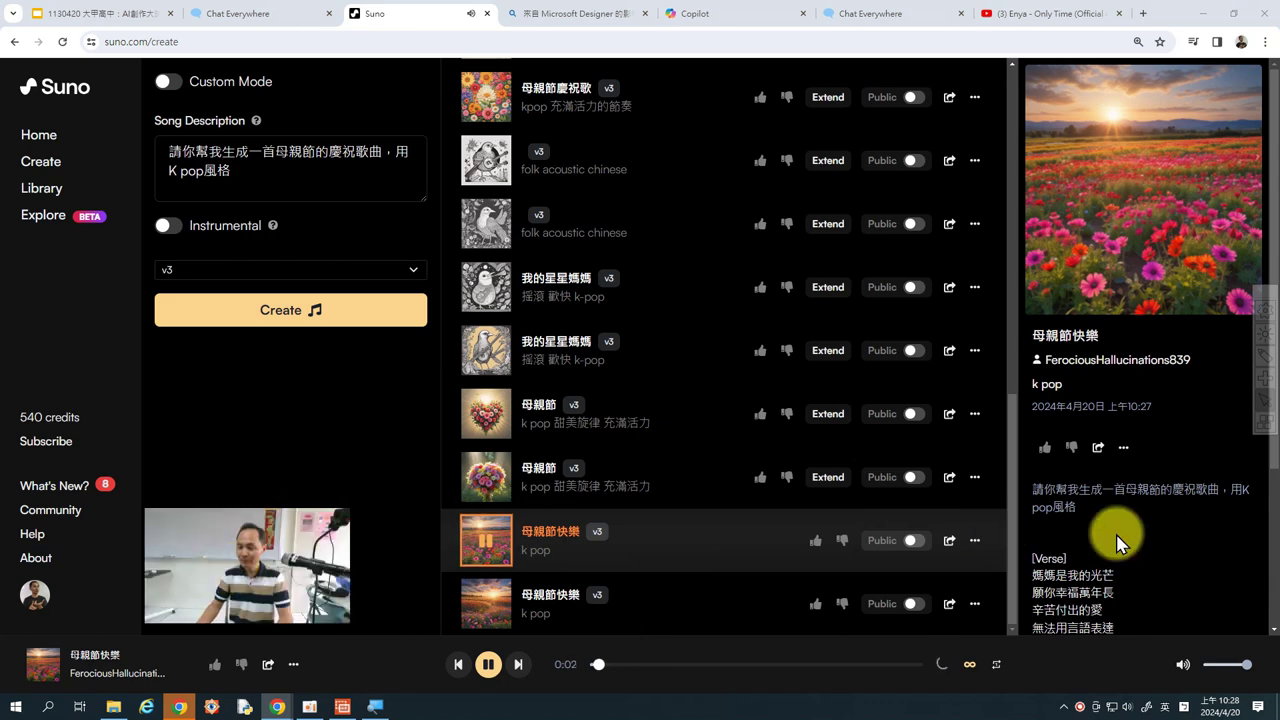
pyautogui.scroll(-2, 1145, 590)
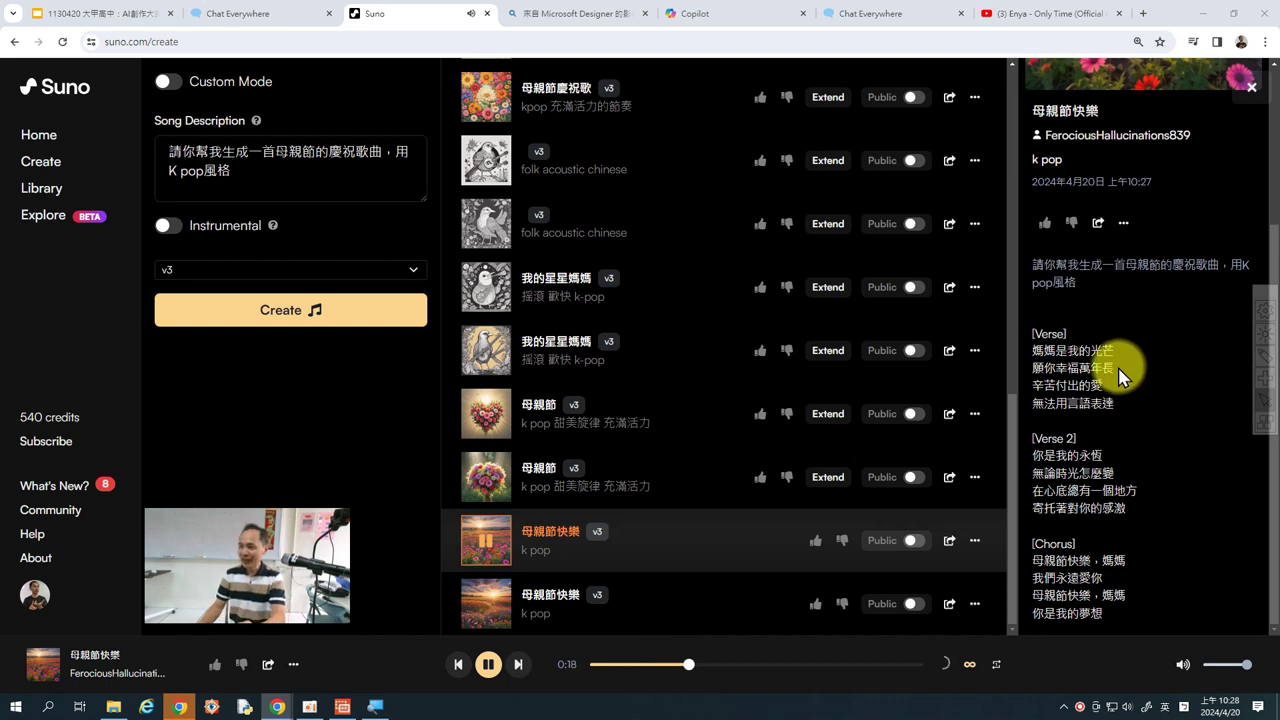
pyautogui.click(489, 668)
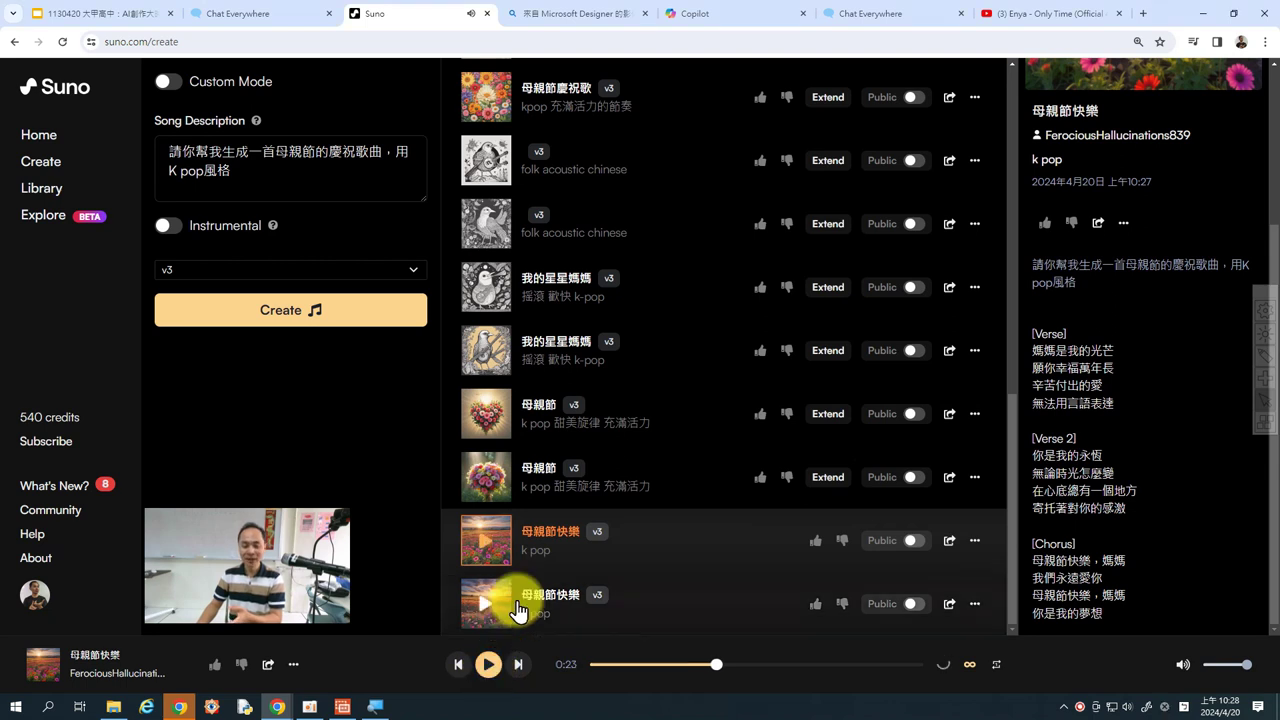
# Open the song page of the second new 母親節快樂 version and resume playback of the paused song.
pyautogui.click(551, 605)
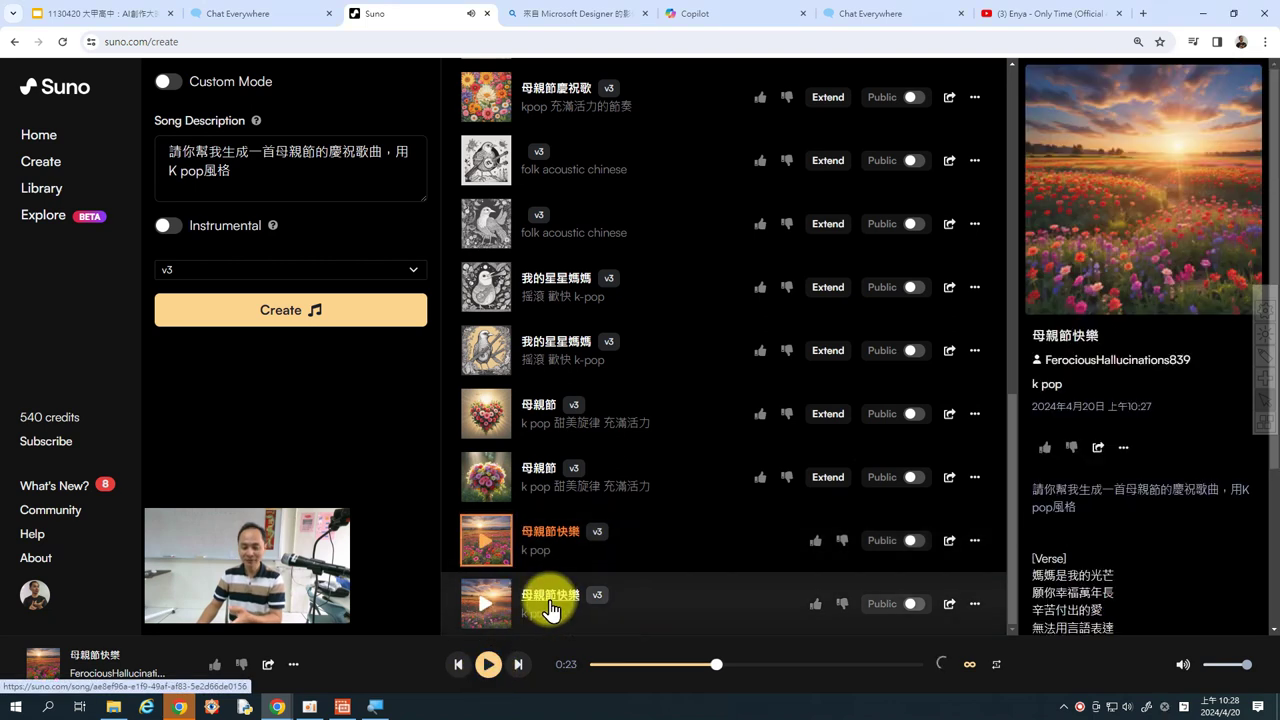
pyautogui.click(494, 667)
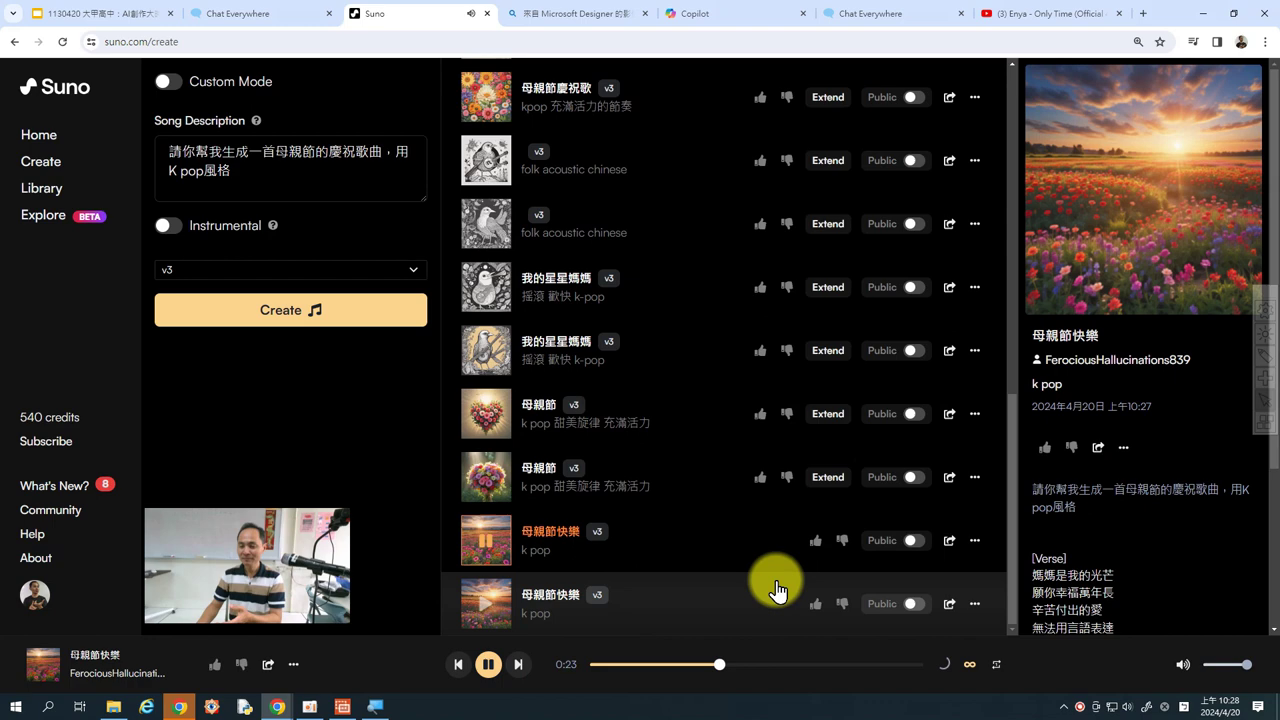
pyautogui.click(1136, 507)
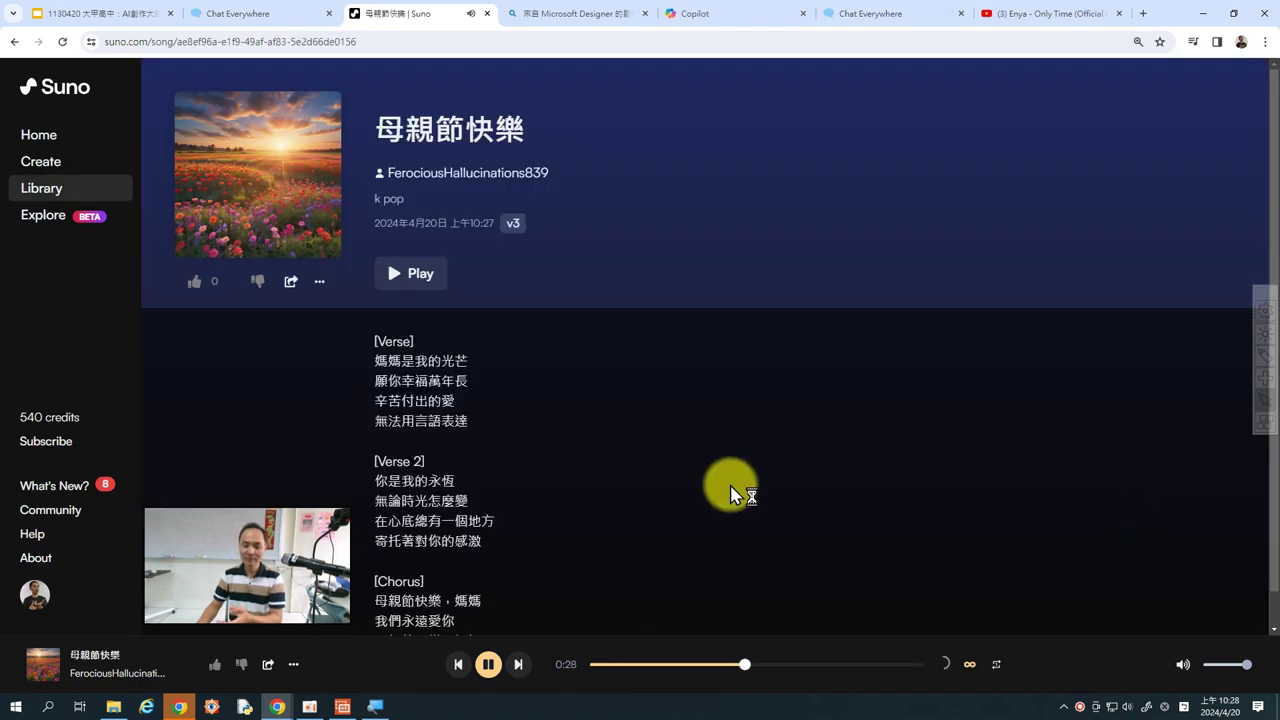
# Stop the song in the player, play the 母親節快樂 version shown on this song page and pause it after listening.
pyautogui.scroll(-1, 730, 493)
pyautogui.scroll(-1, 700, 500)
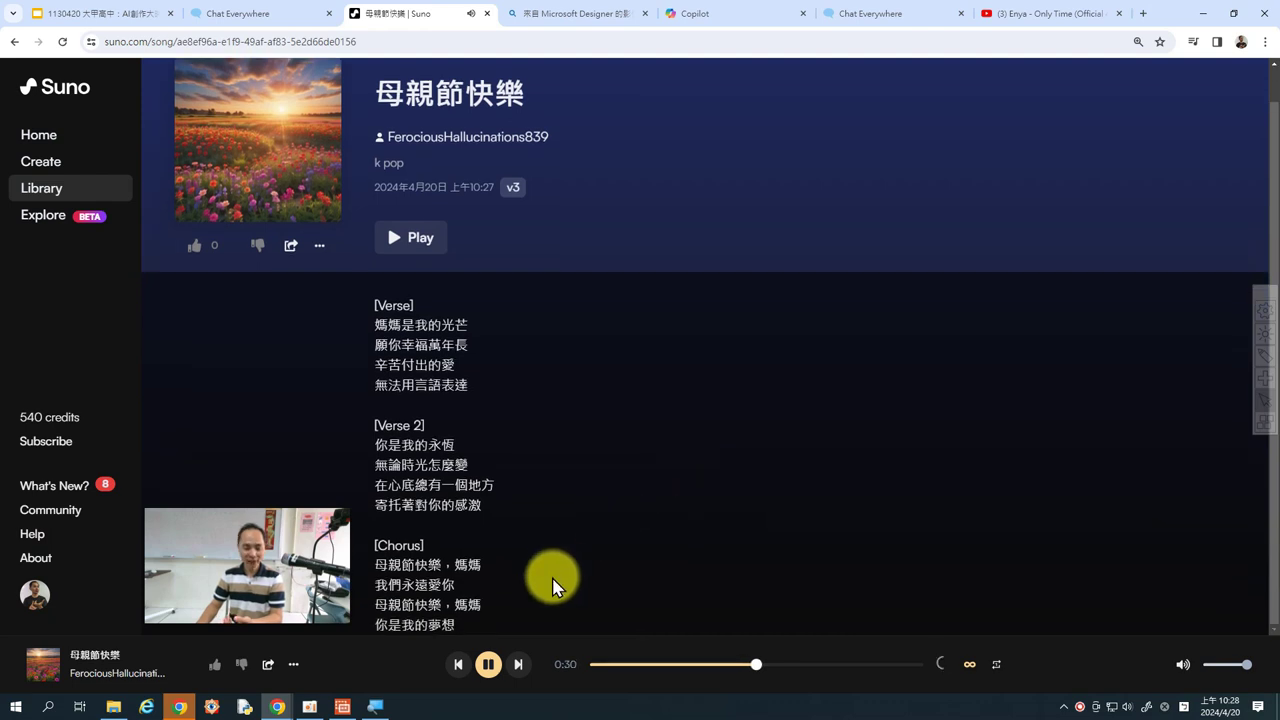
pyautogui.click(489, 668)
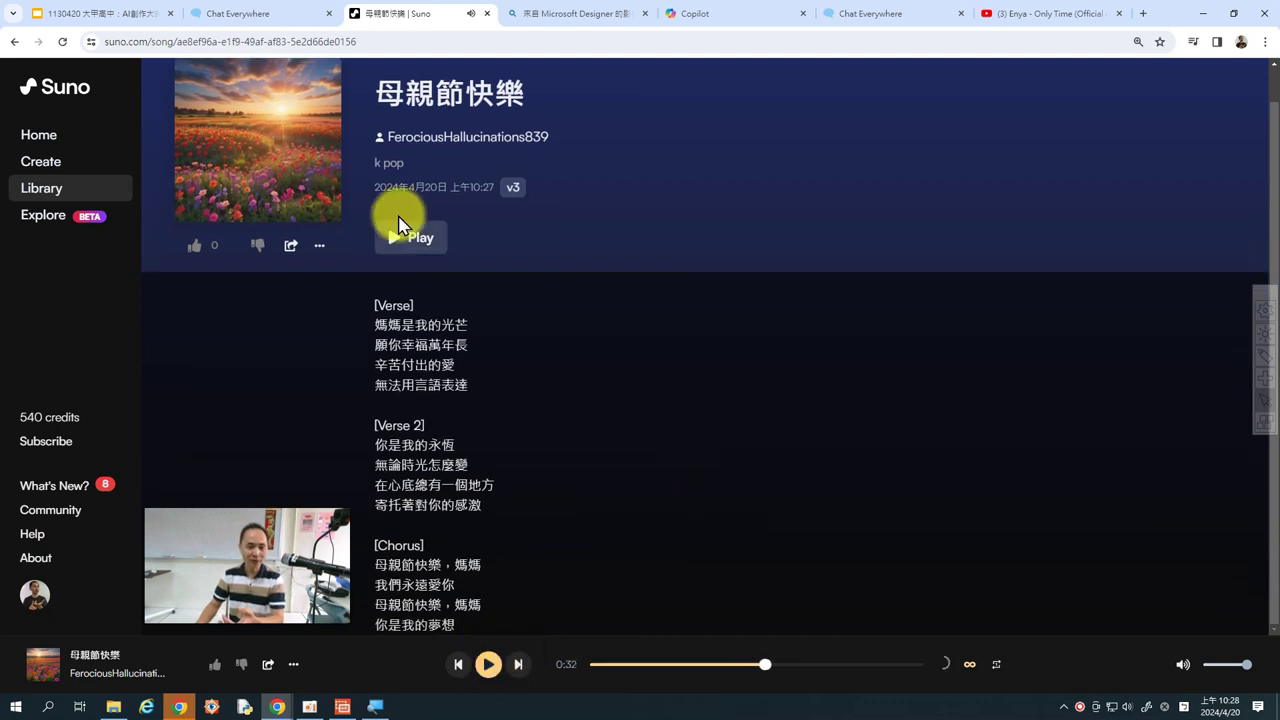
pyautogui.click(409, 235)
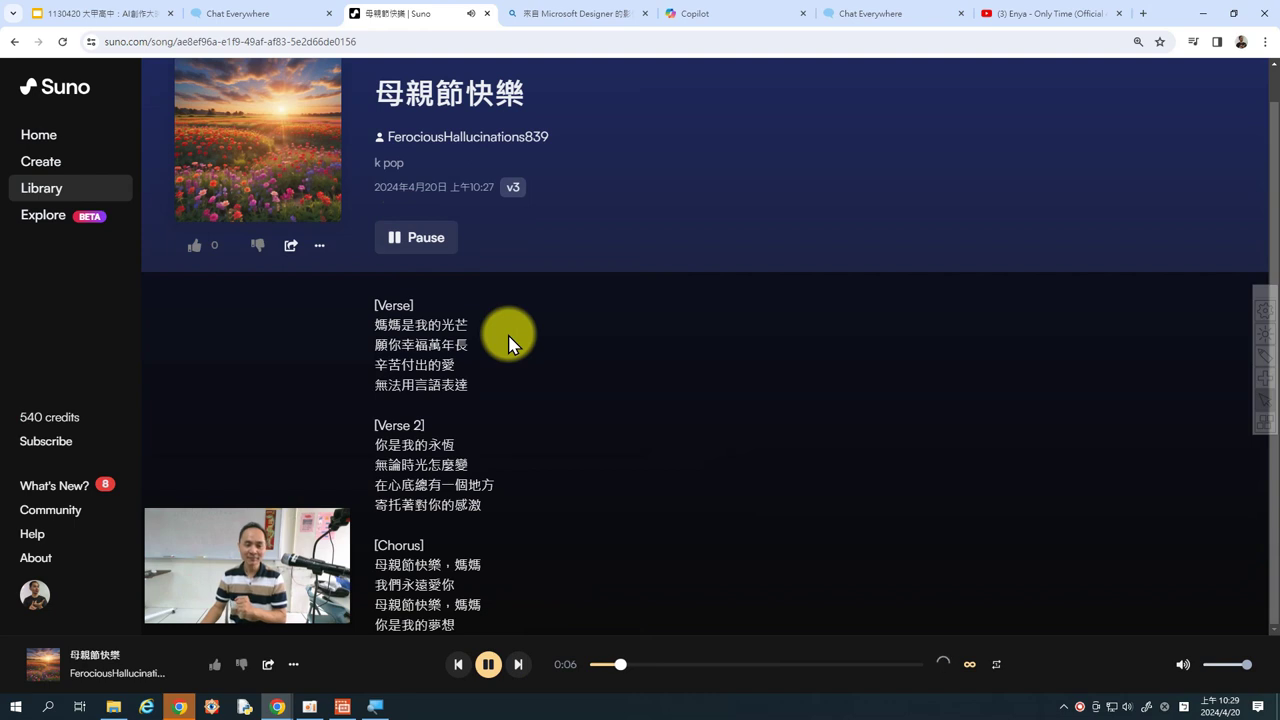
pyautogui.click(430, 240)
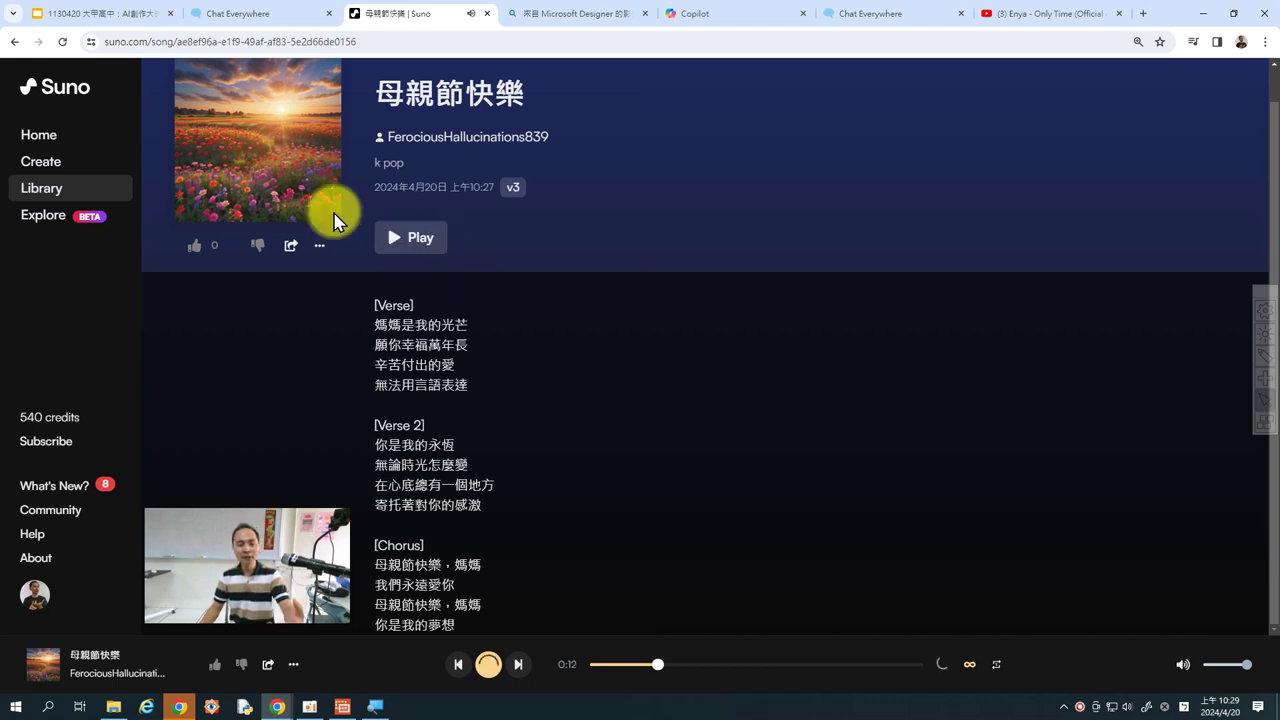
# Return to song creation, keep the Mother's Day K-pop description, enable Instrumental and create the v3 song.
pyautogui.click(84, 177)
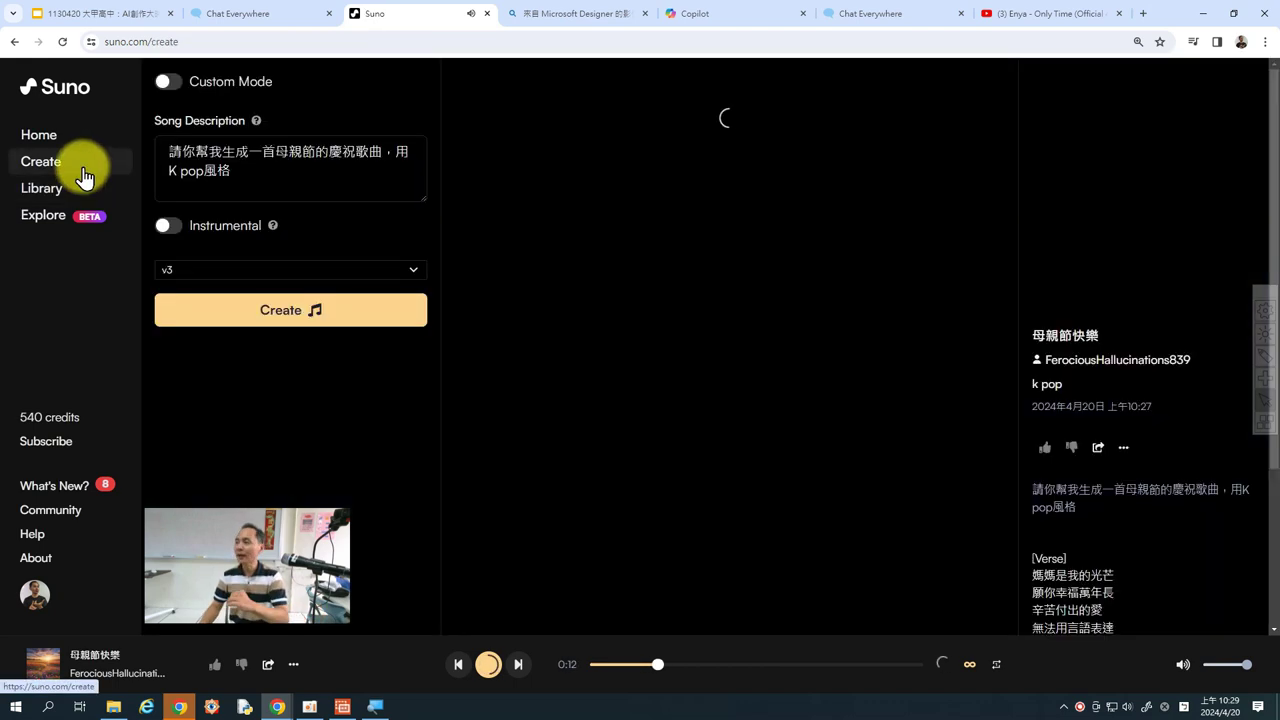
pyautogui.click(258, 170)
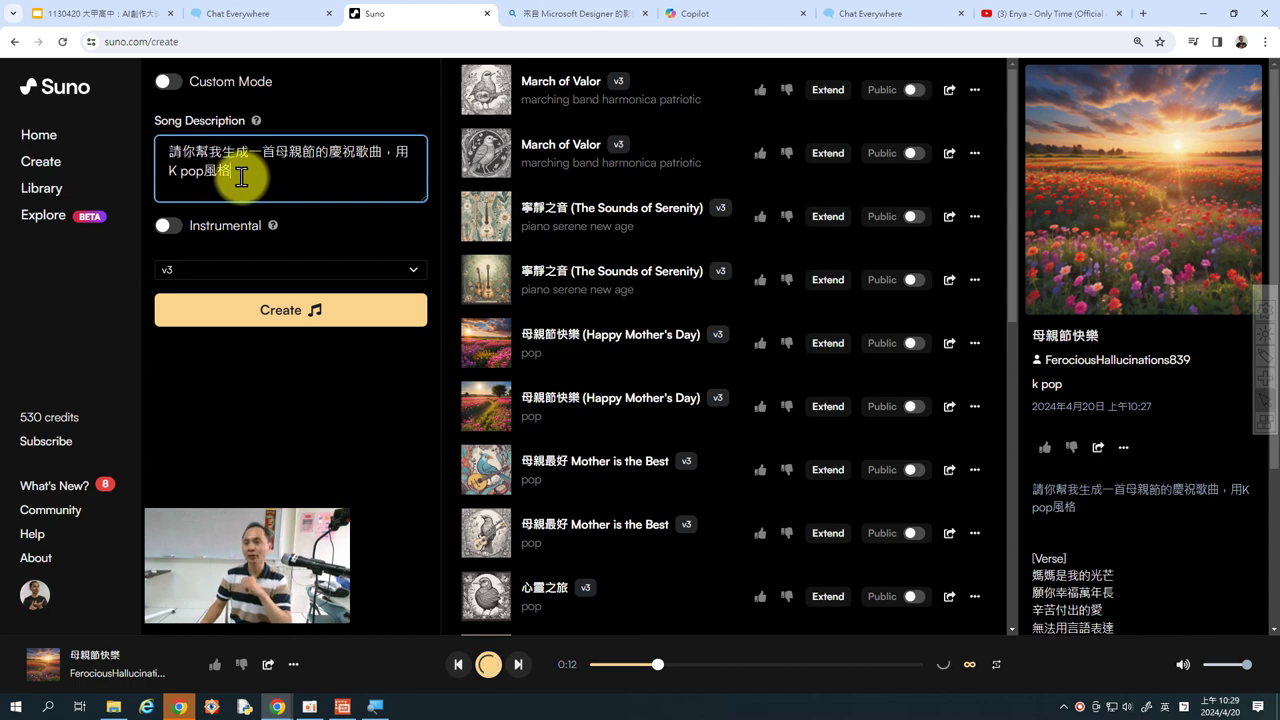
pyautogui.click(172, 228)
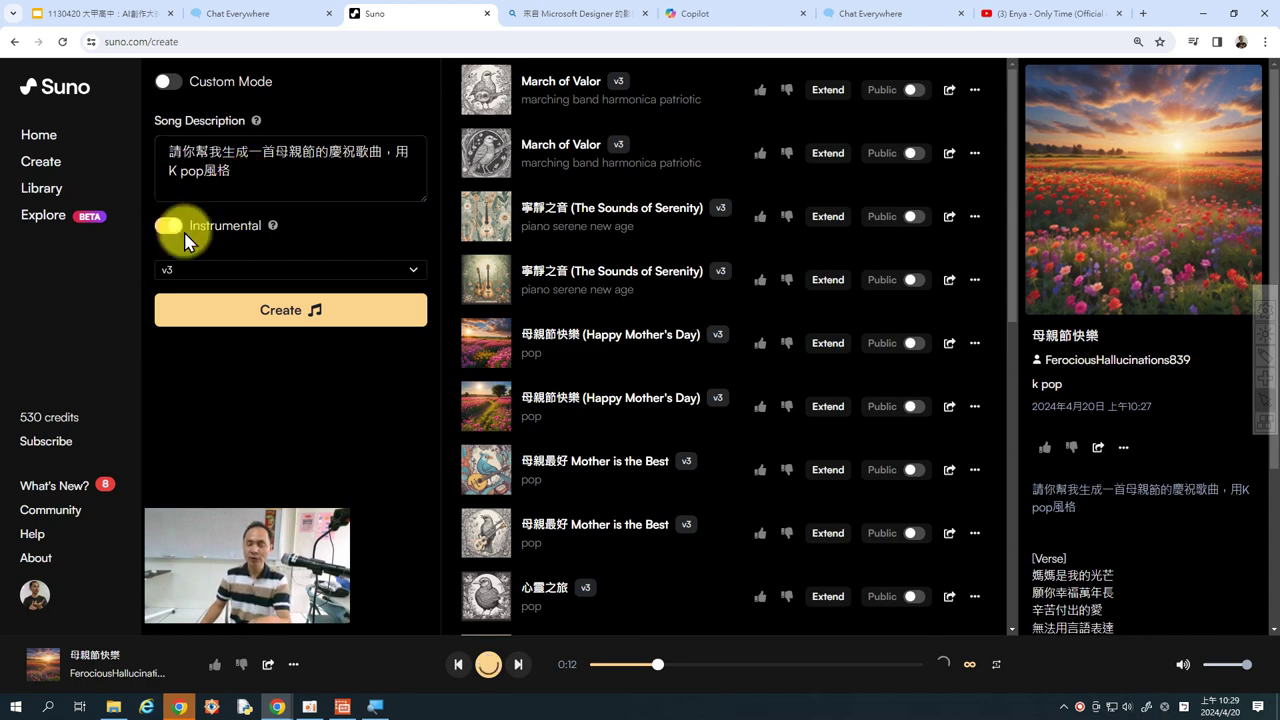
pyautogui.click(226, 316)
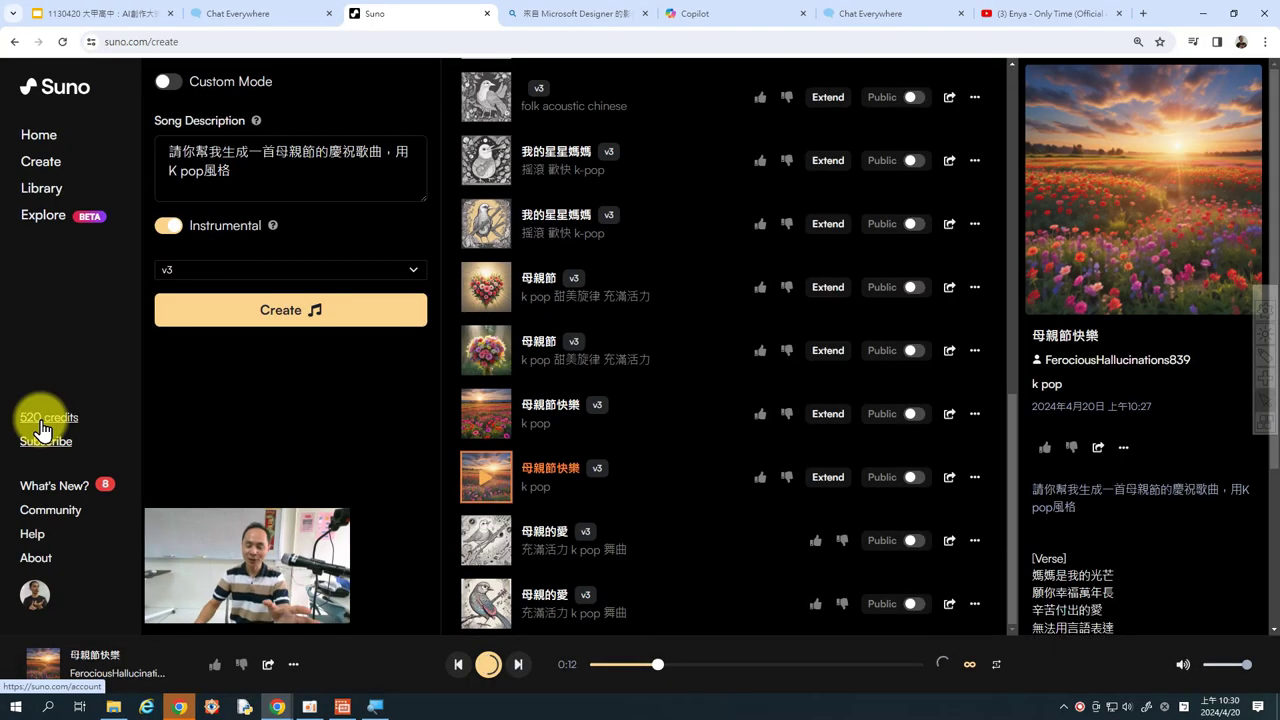
# Show the details of the first new instrumental 母親的愛, play it and pause it after listening.
pyautogui.click(690, 558)
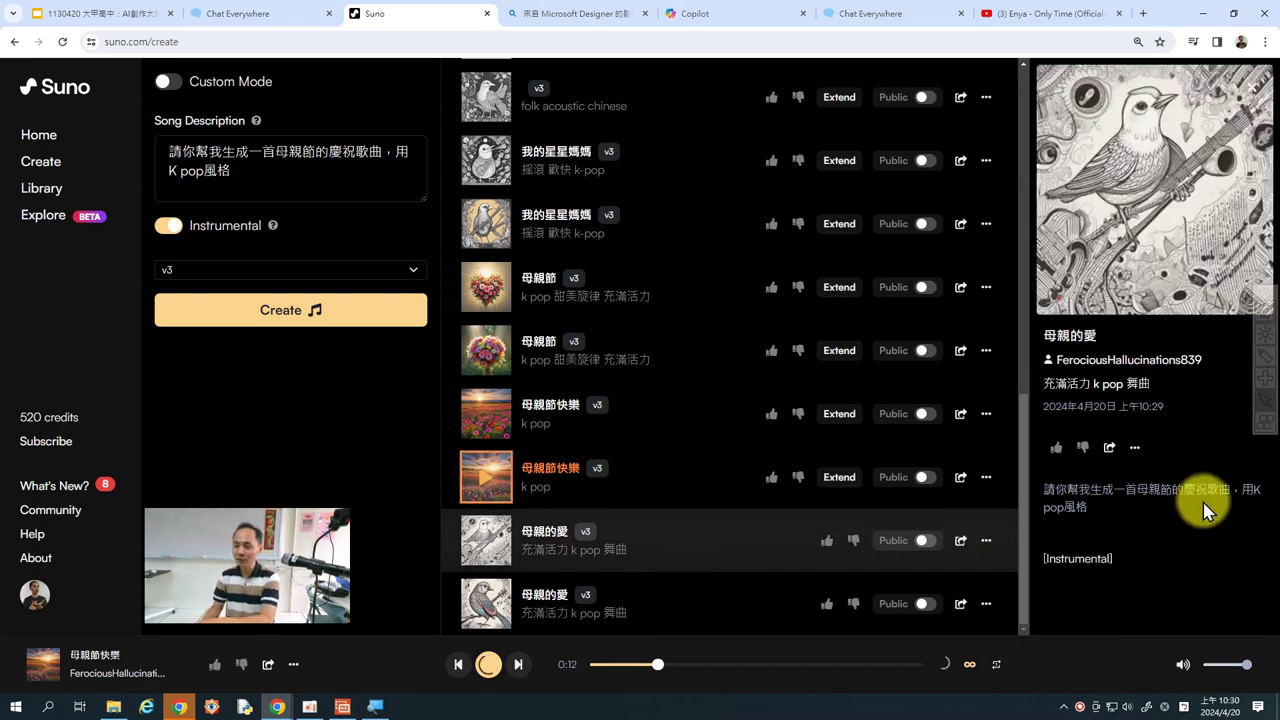
pyautogui.click(486, 548)
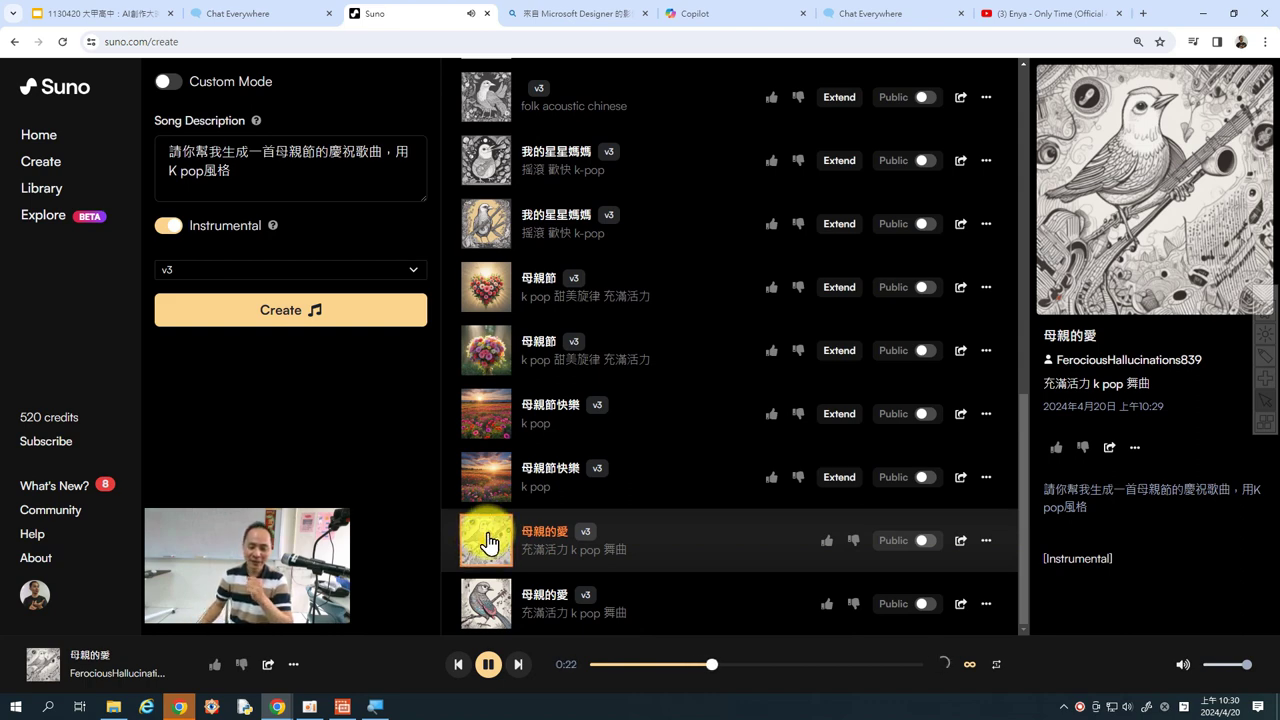
pyautogui.click(487, 542)
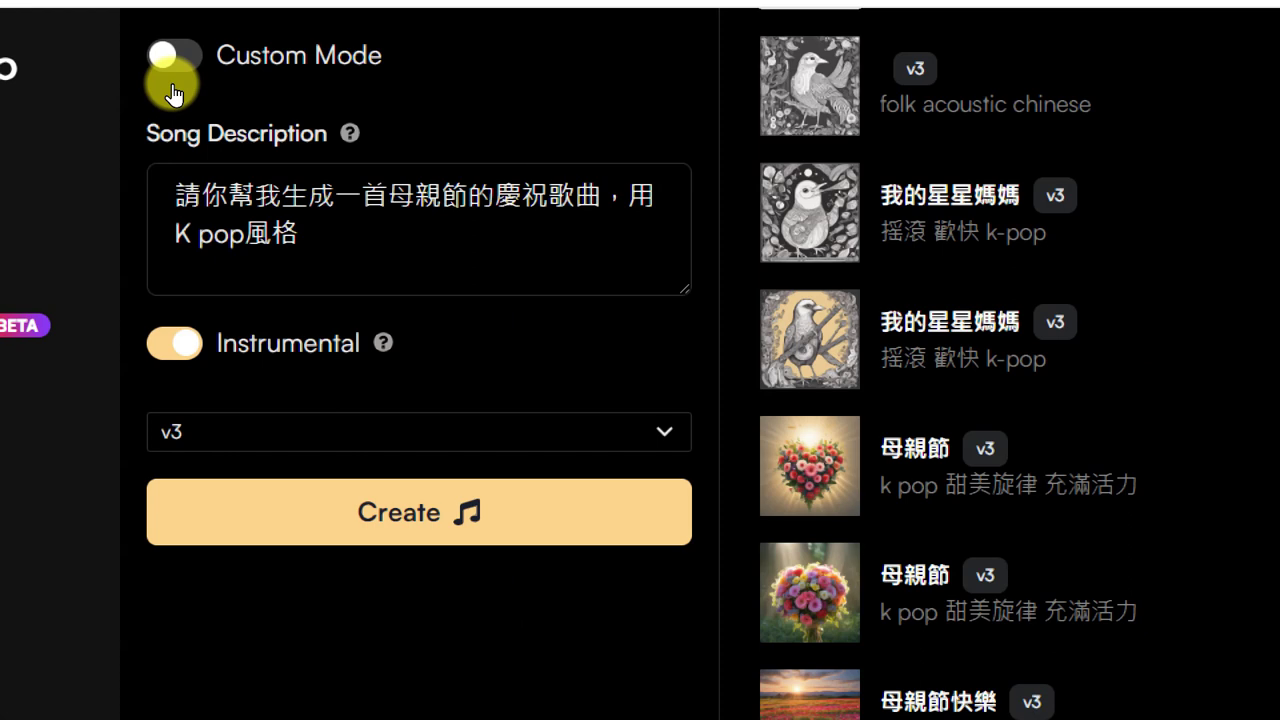
# Preview the Custom Mode form with its welcome message dismissed, and return to the simple song description form.
pyautogui.click(174, 90)
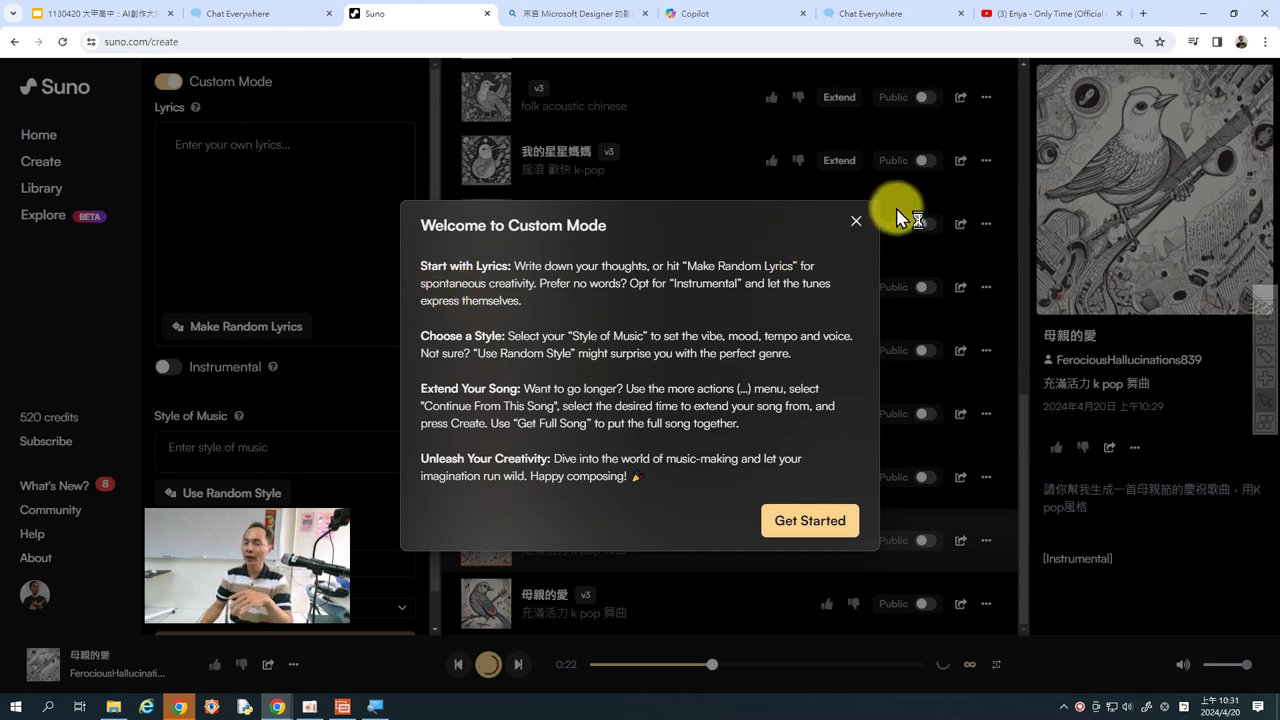
pyautogui.click(857, 222)
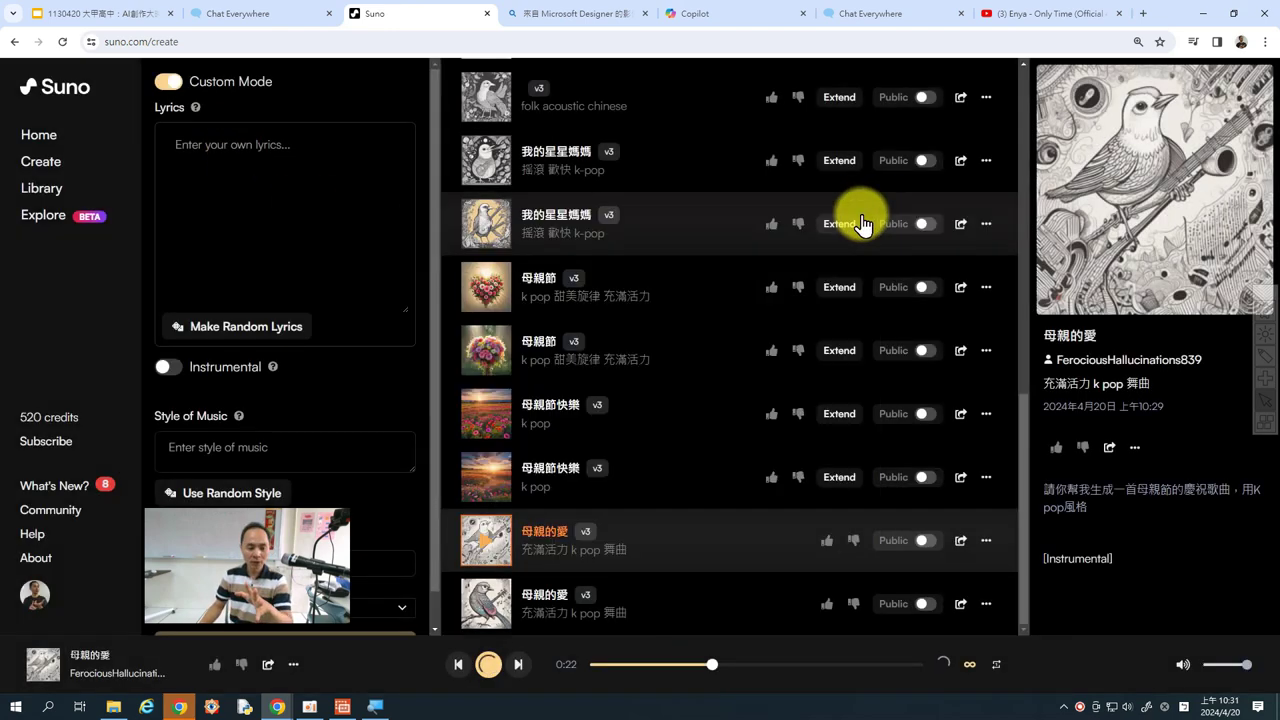
pyautogui.click(164, 85)
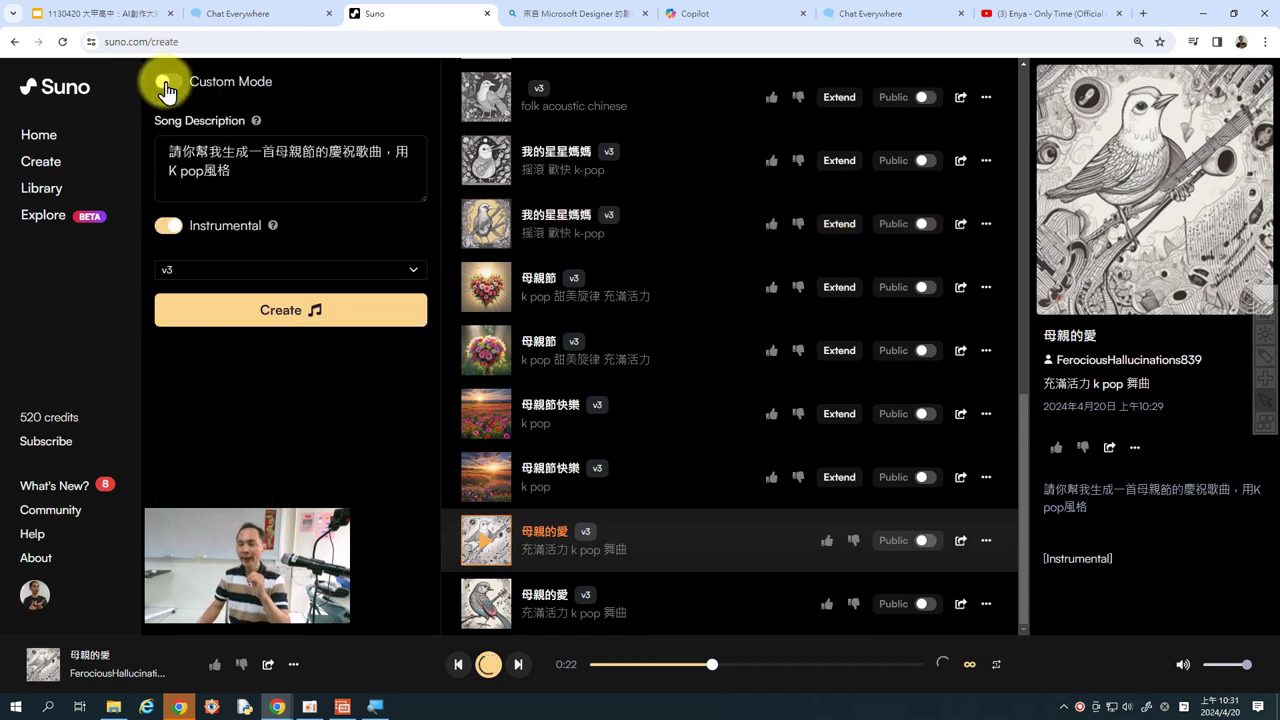